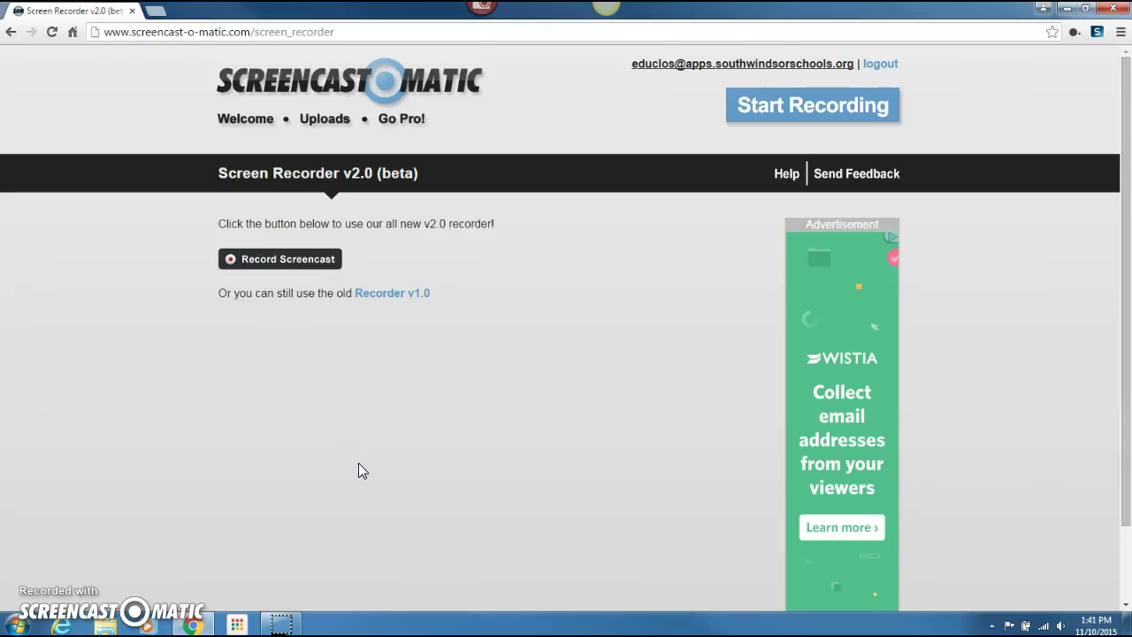
- Search Google for 'my maps' in a new tab and open the My Maps site
{"action": "left_click", "coordinate": [154, 12]}
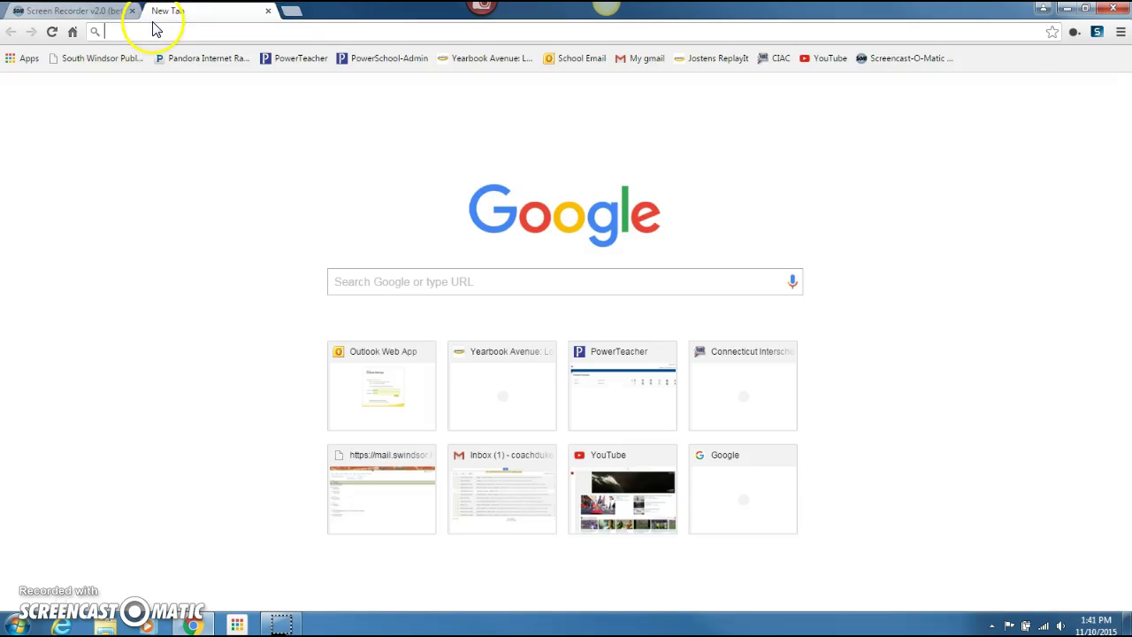
{"action": "type", "text": "my maps"}
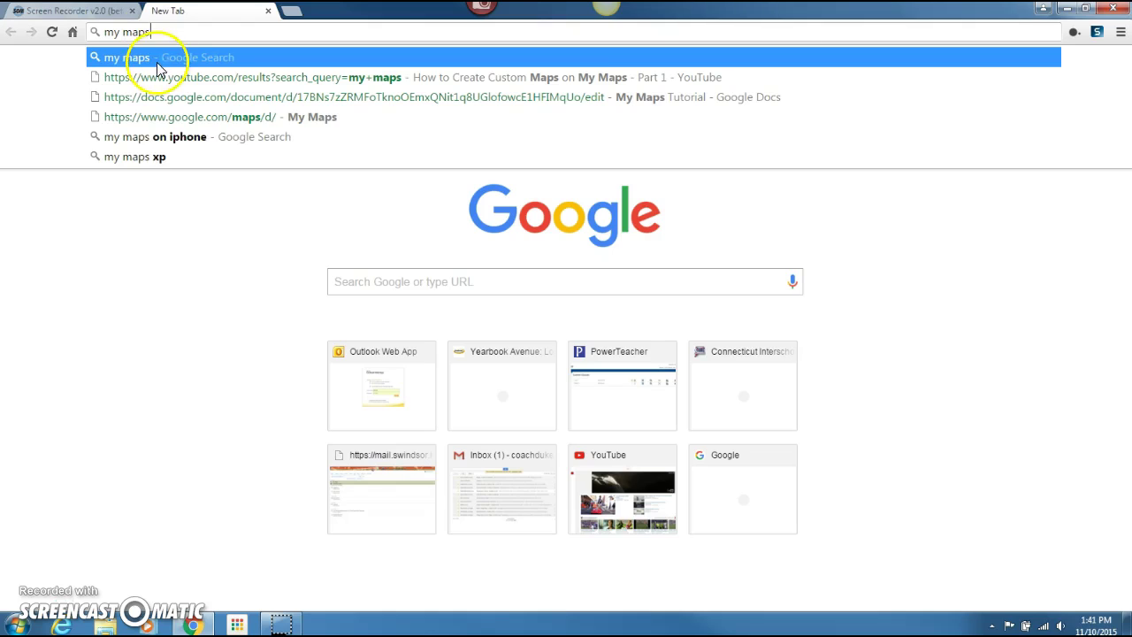
{"action": "left_click", "coordinate": [161, 58]}
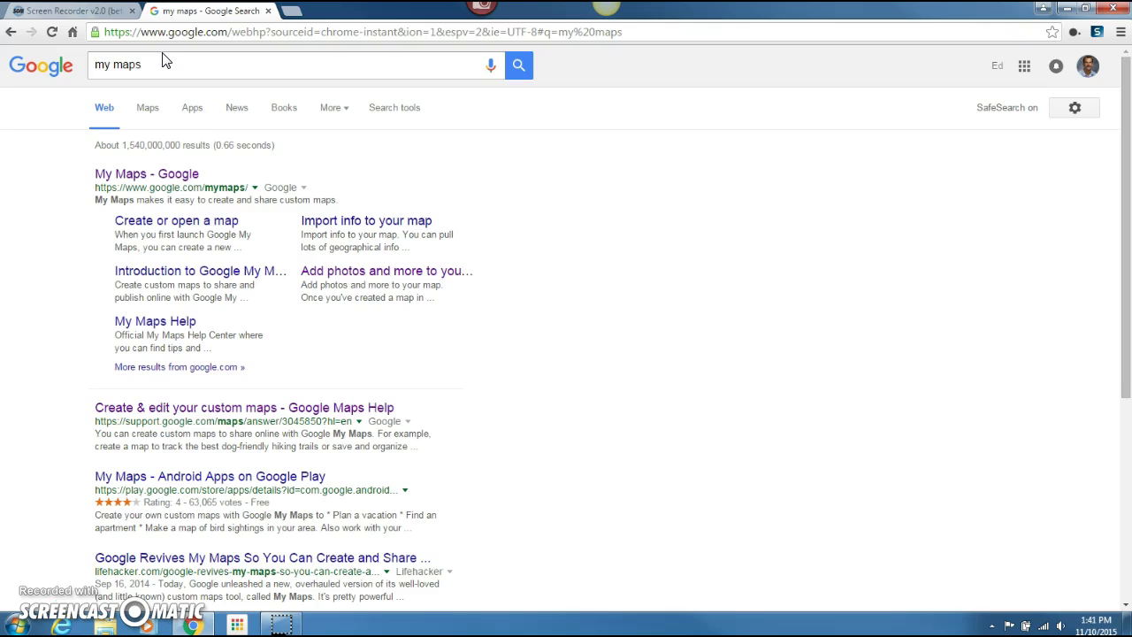
{"action": "left_click", "coordinate": [156, 173]}
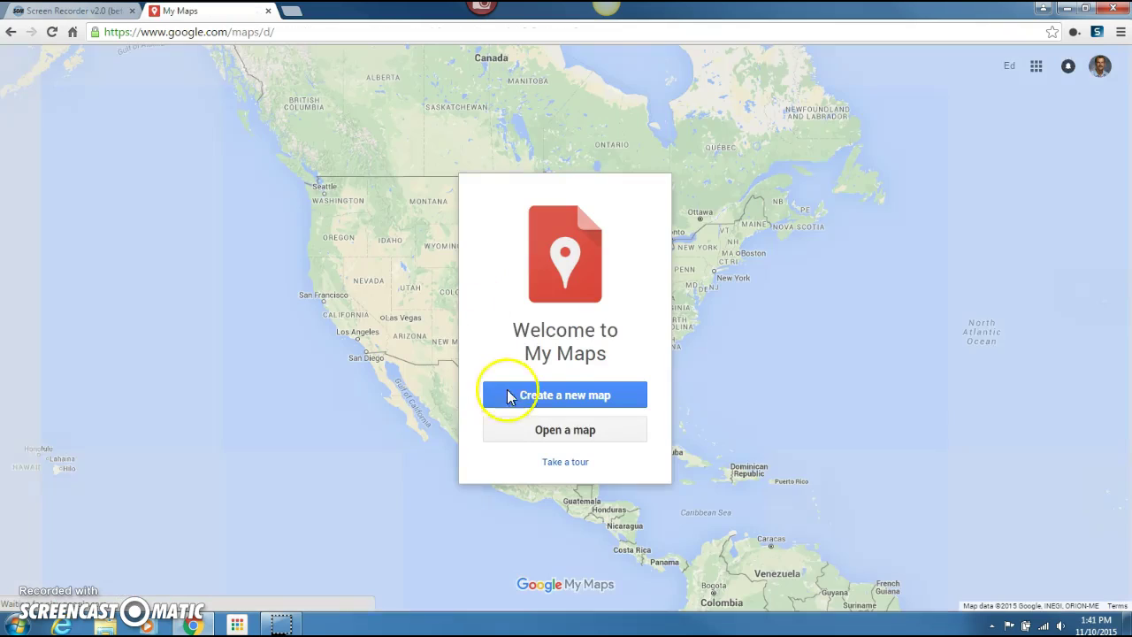
- Create a new blank map with an untitled layer and bring up its title editor
{"action": "left_click", "coordinate": [557, 398]}
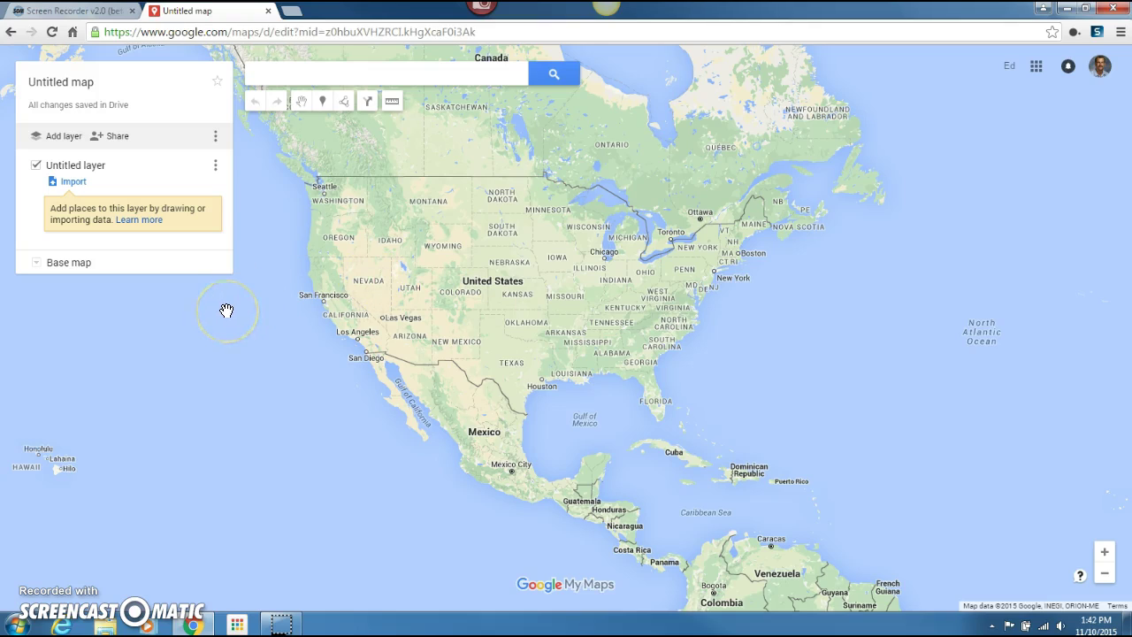
{"action": "left_click", "coordinate": [261, 76]}
{"action": "left_click", "coordinate": [261, 75]}
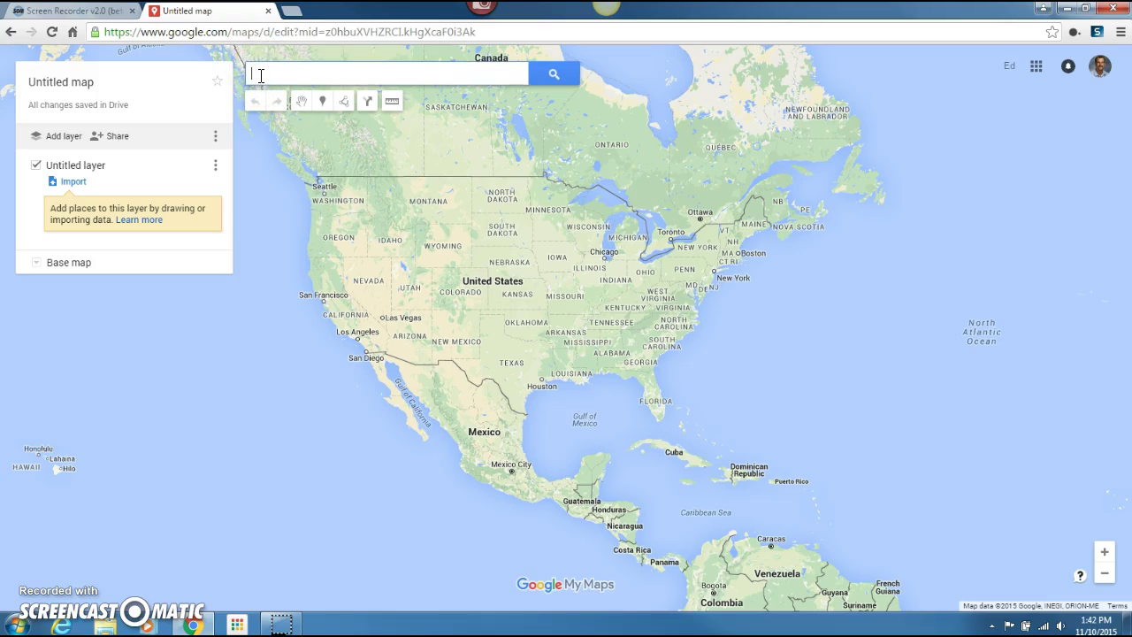
{"action": "left_click", "coordinate": [91, 82]}
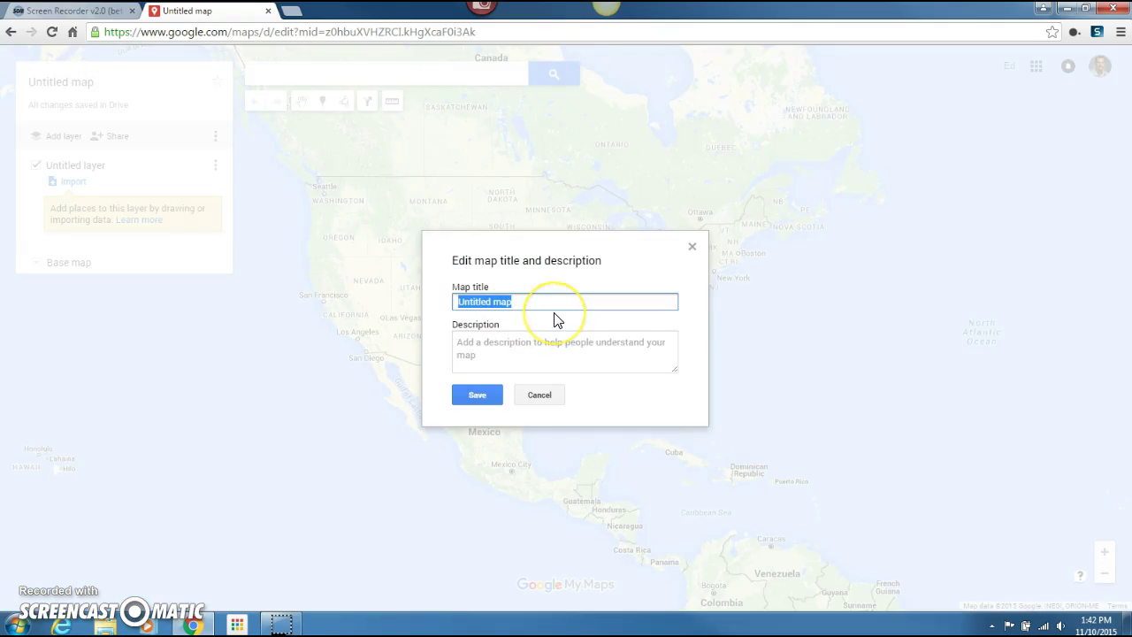
- Title the map 'Peg's and My Vacations' and save it
{"action": "type", "text": "Peg"}
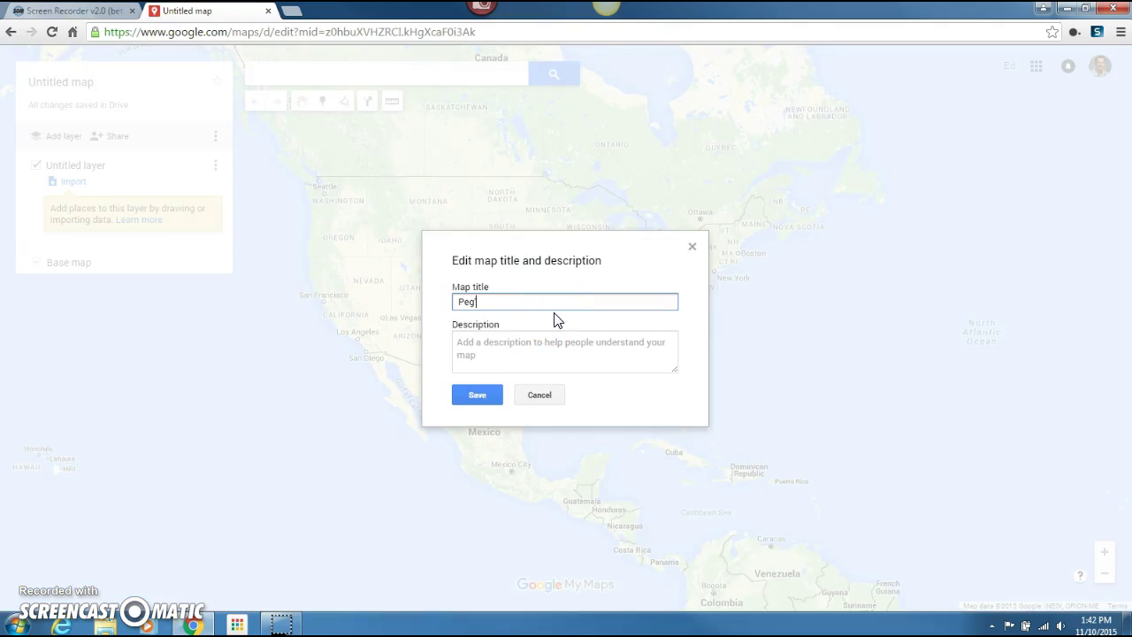
{"action": "type", "text": "'s and My Vacations"}
{"action": "left_click", "coordinate": [477, 398]}
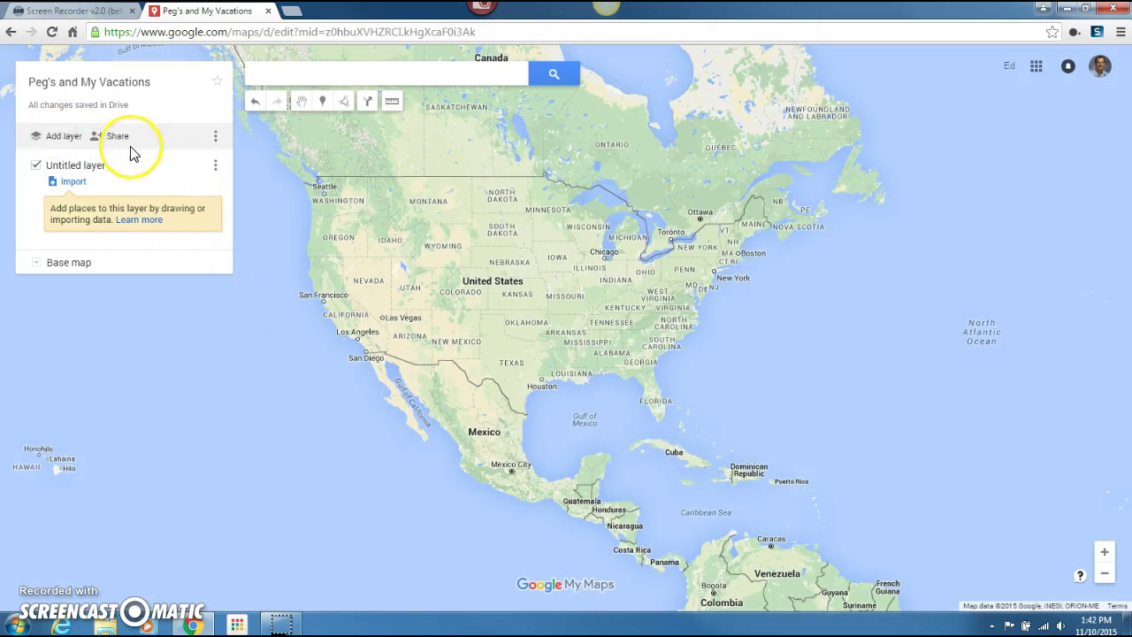
- Begin an 'east' place search and rename the layer 'Trip to the Northwest Corner'
{"action": "left_click", "coordinate": [302, 74]}
{"action": "type", "text": "east"}
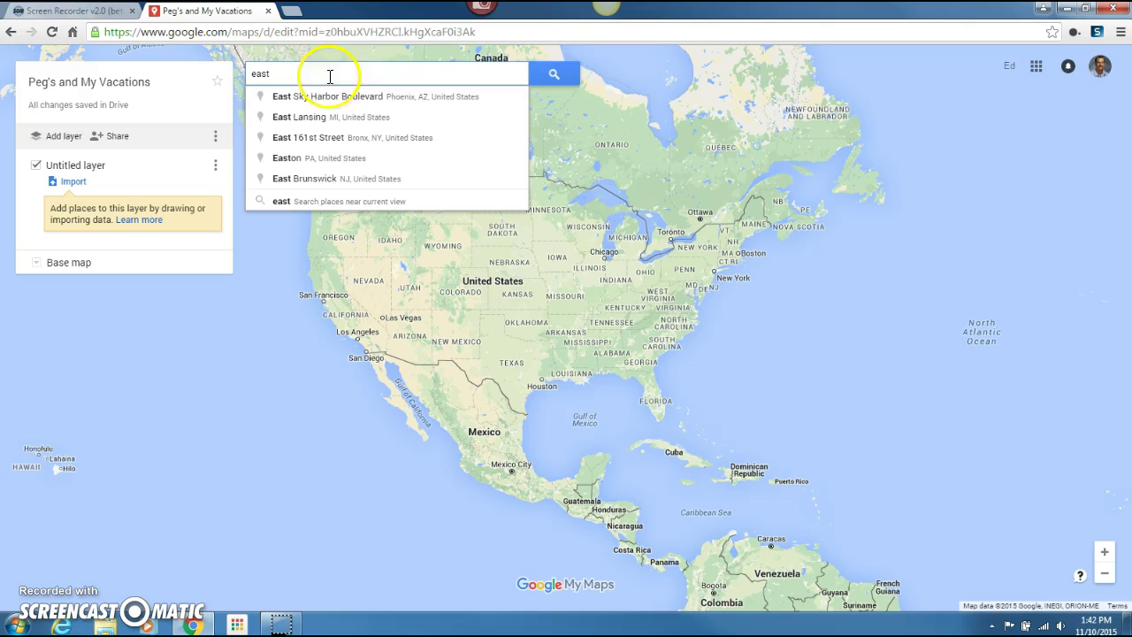
{"action": "left_click", "coordinate": [78, 167]}
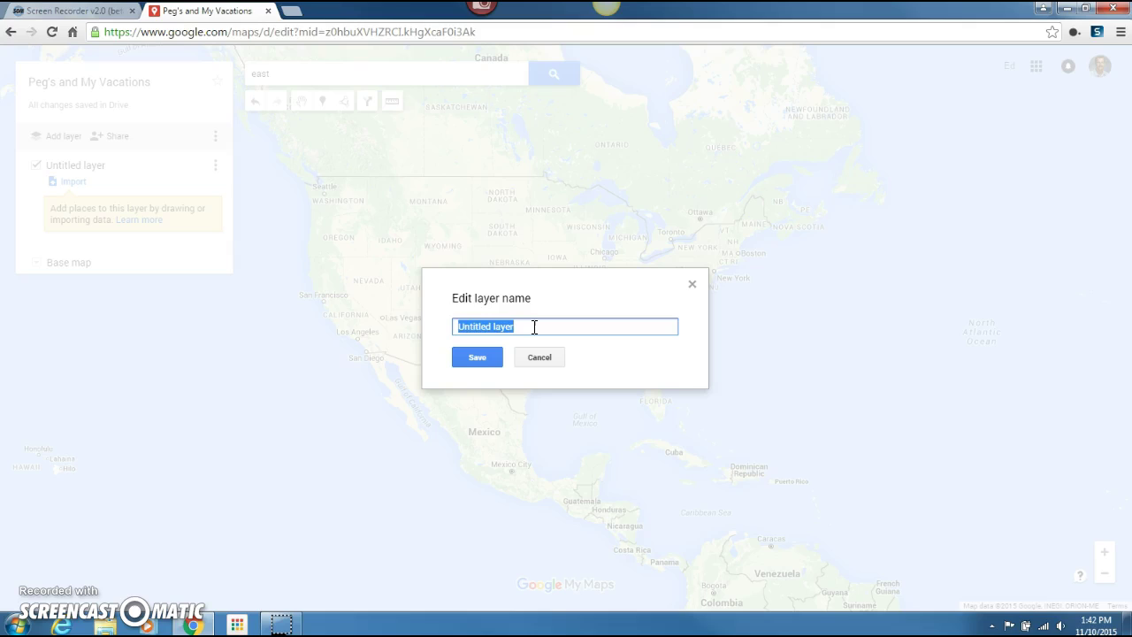
{"action": "type", "text": "Trip to Th"}
{"action": "key", "text": "BackSpace"}
{"action": "key", "text": "BackSpace"}
{"action": "type", "text": "the N"}
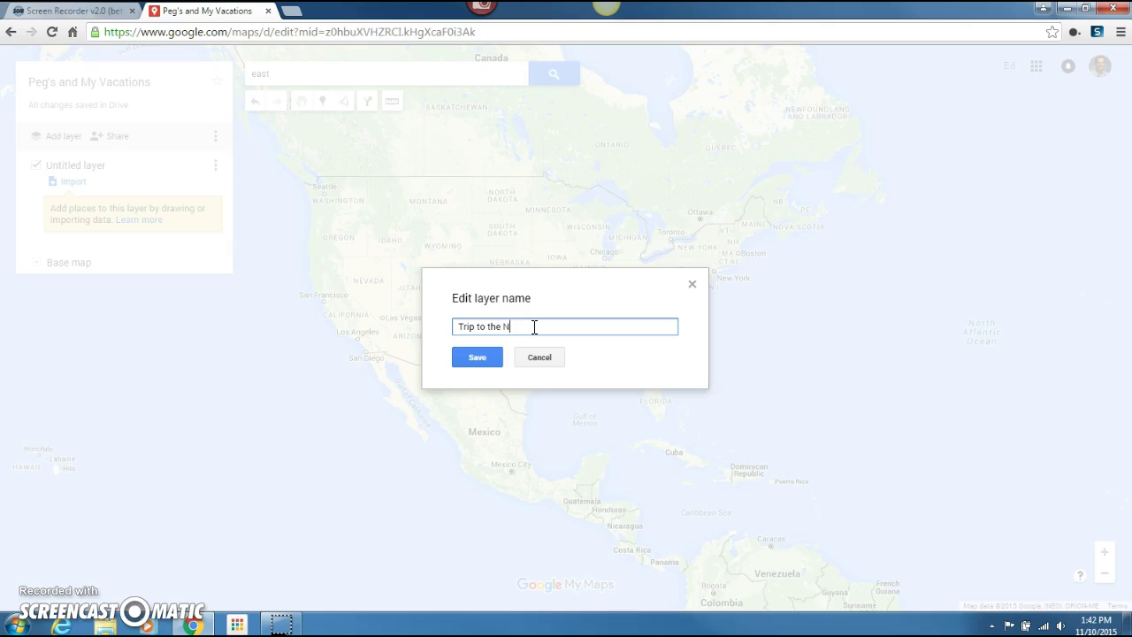
{"action": "type", "text": "orthwest Corner"}
{"action": "left_click", "coordinate": [482, 361]}
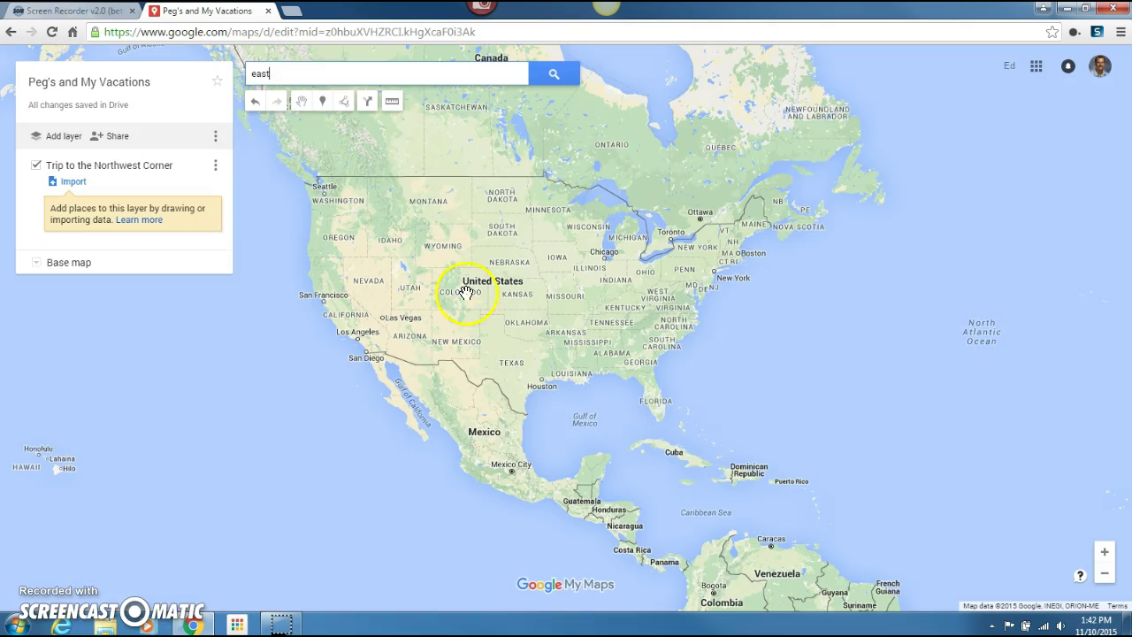
- Add East Hartford as a pin to the layer and remove its Google Maps details
{"action": "type", "text": "har"}
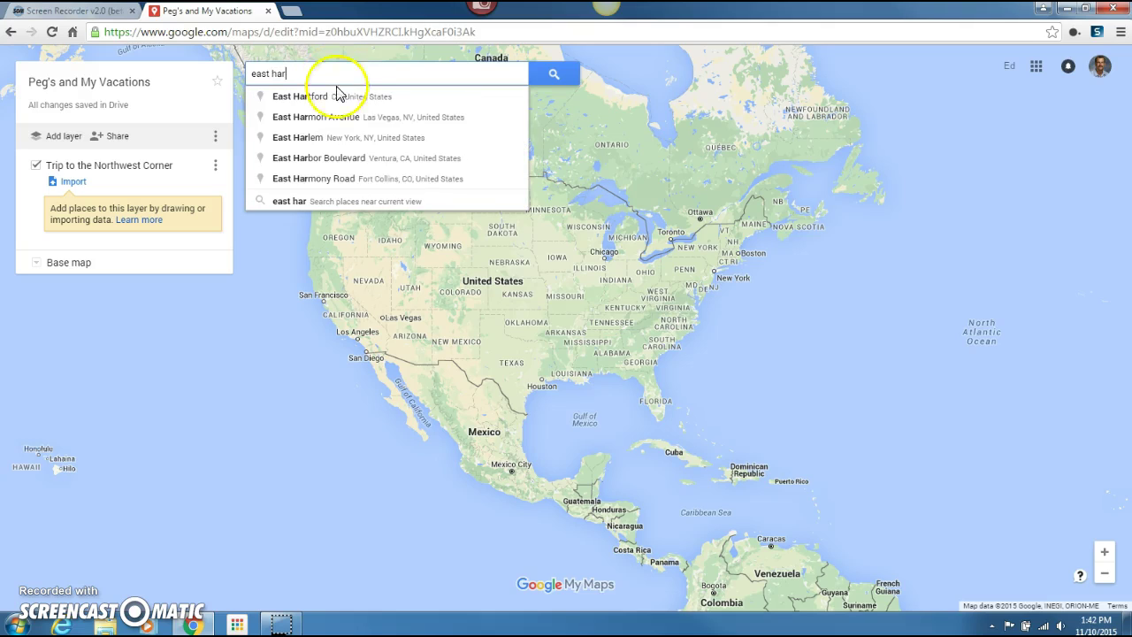
{"action": "left_click", "coordinate": [344, 97]}
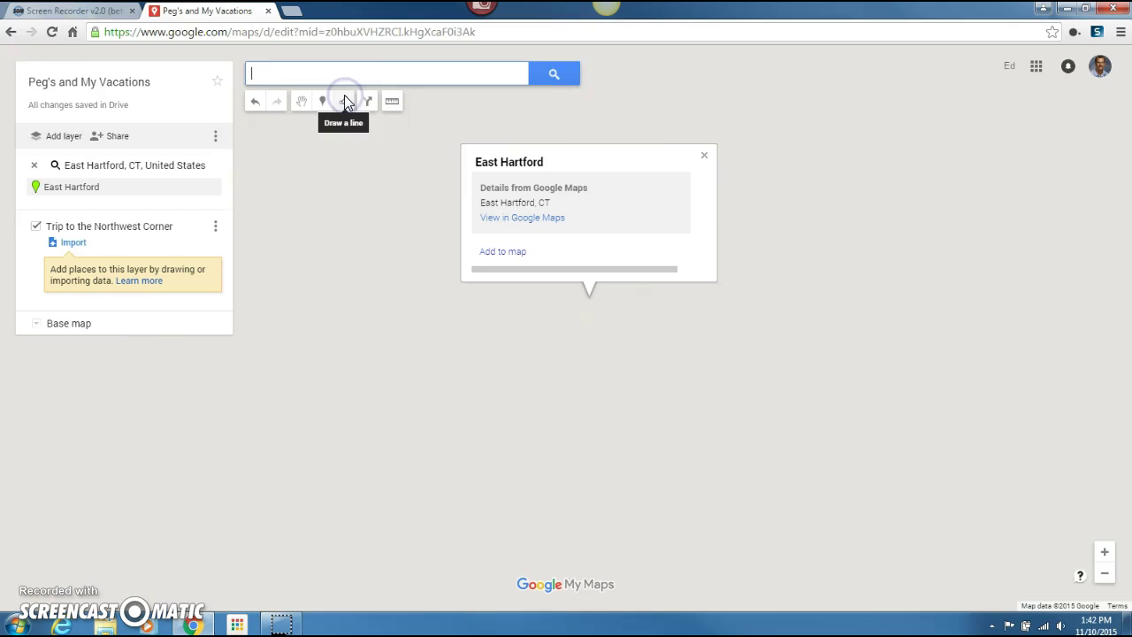
{"action": "left_click", "coordinate": [493, 255]}
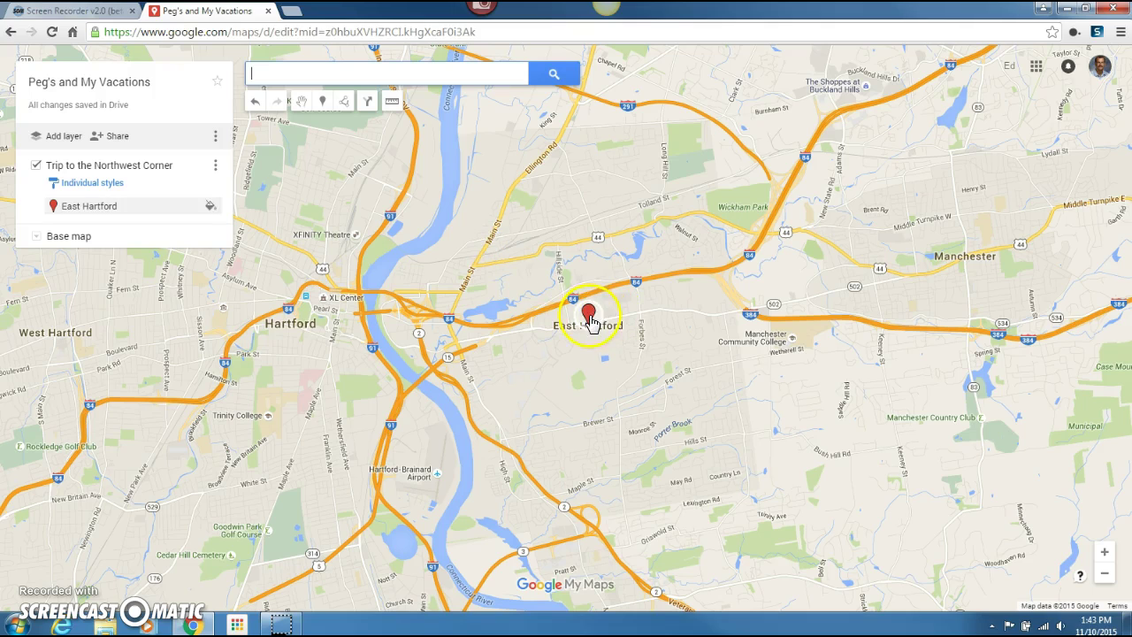
{"action": "left_click", "coordinate": [588, 314]}
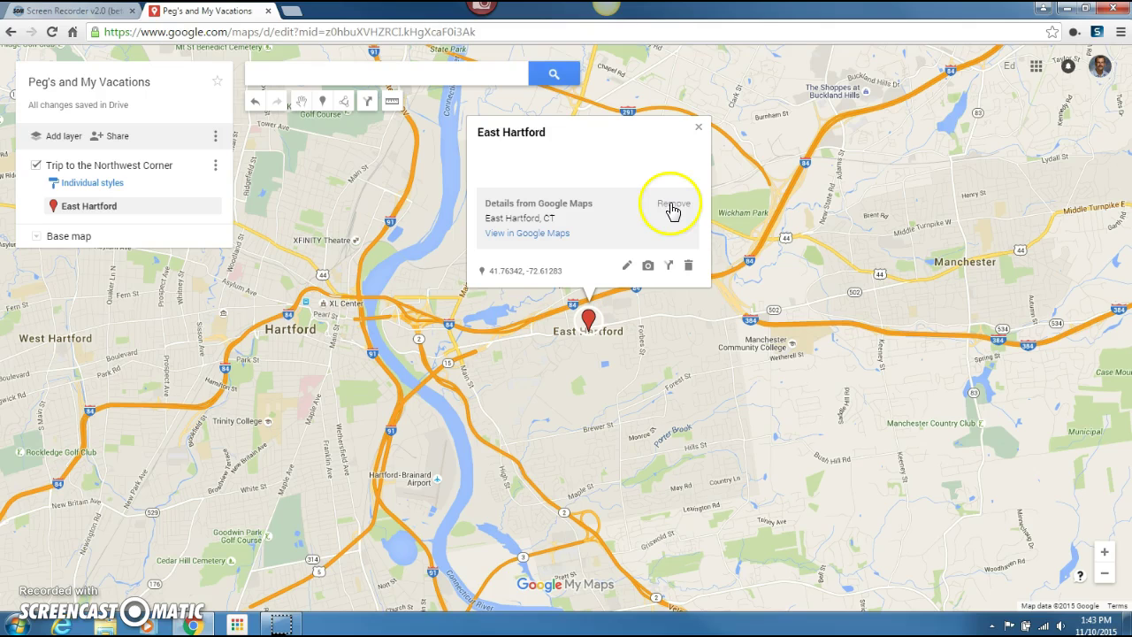
{"action": "left_click", "coordinate": [672, 205]}
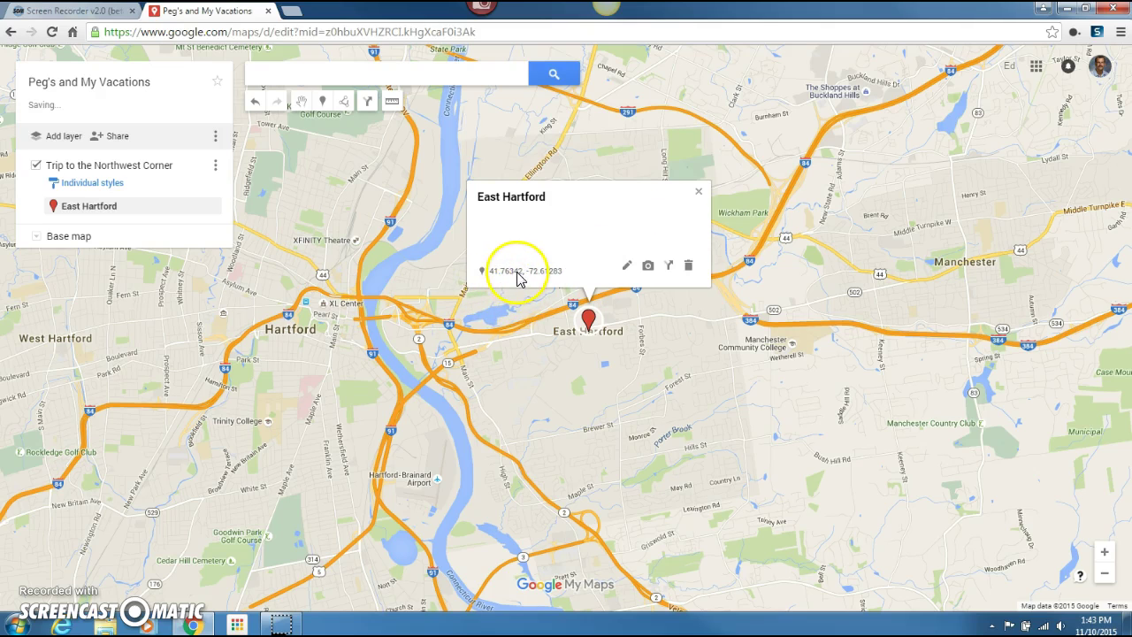
- Retitle the pin 'East Hartford, CT', note 'We left for Portland and Seattle in 1995', then search 'portland'
{"action": "left_click", "coordinate": [626, 265]}
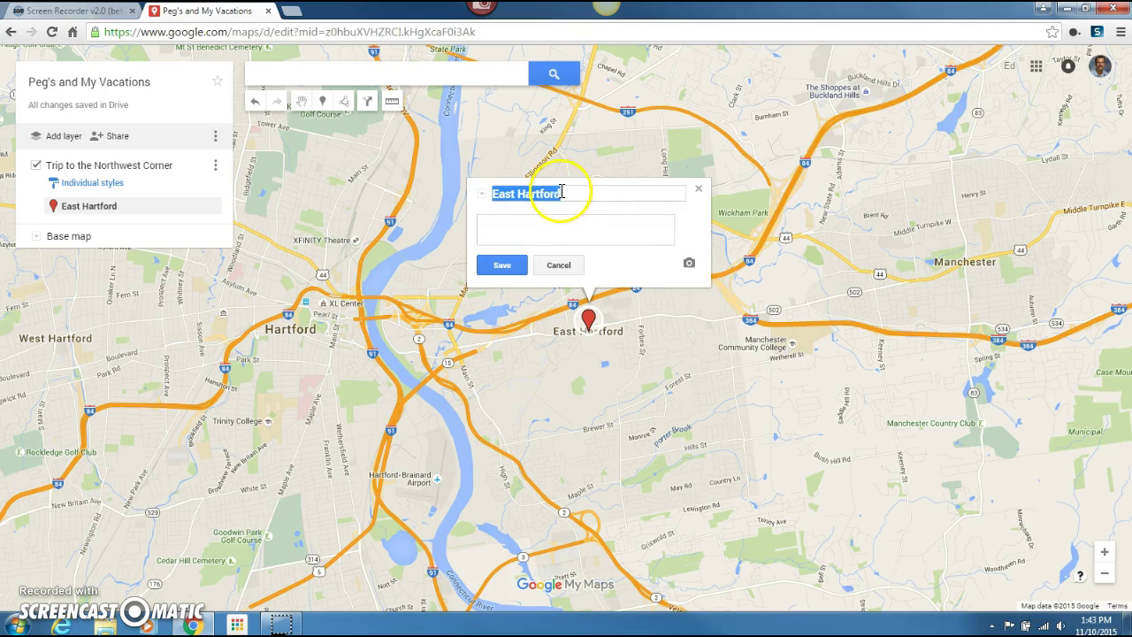
{"action": "left_click", "coordinate": [564, 194]}
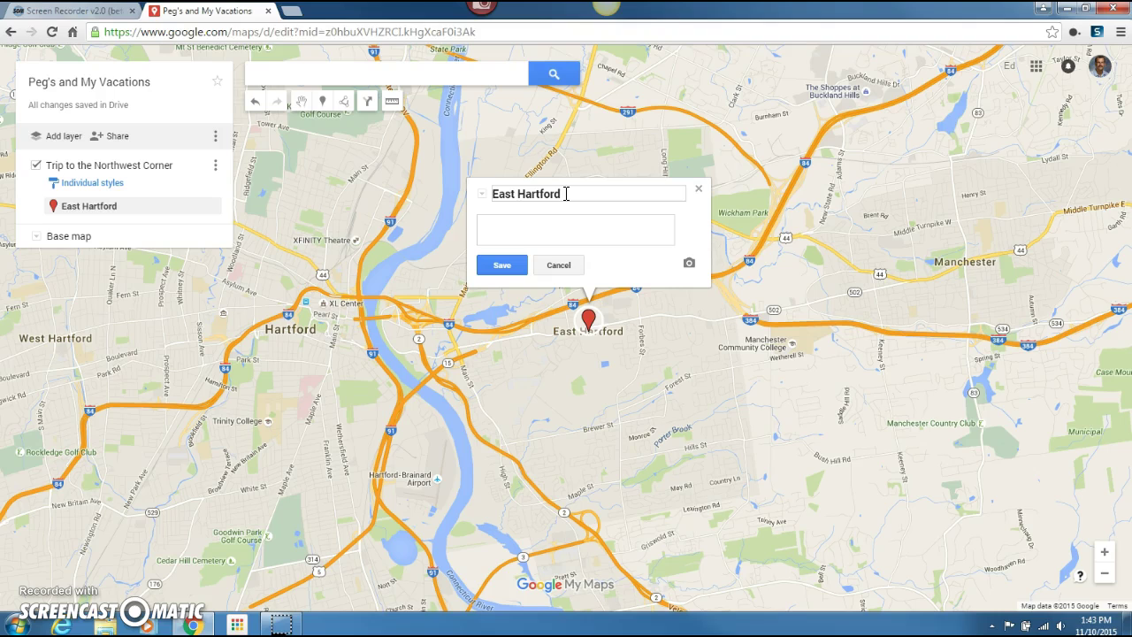
{"action": "type", "text": ", CT"}
{"action": "left_click", "coordinate": [535, 220]}
{"action": "type", "text": "We"}
{"action": "type", "text": "left for Portland and Seattle in 1995."}
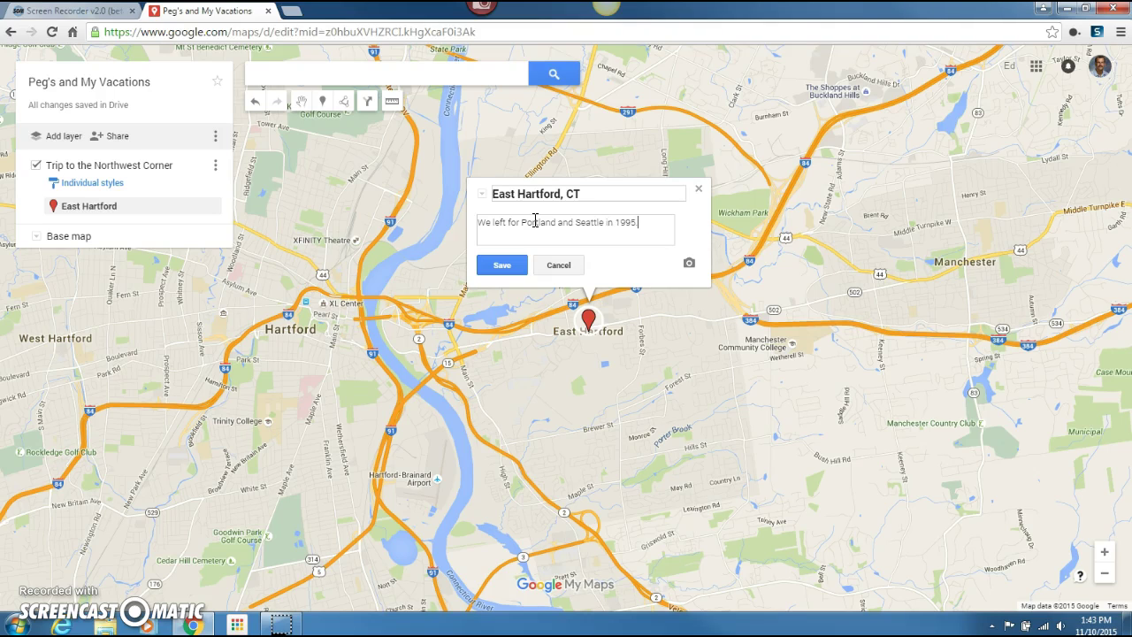
{"action": "left_click", "coordinate": [504, 266]}
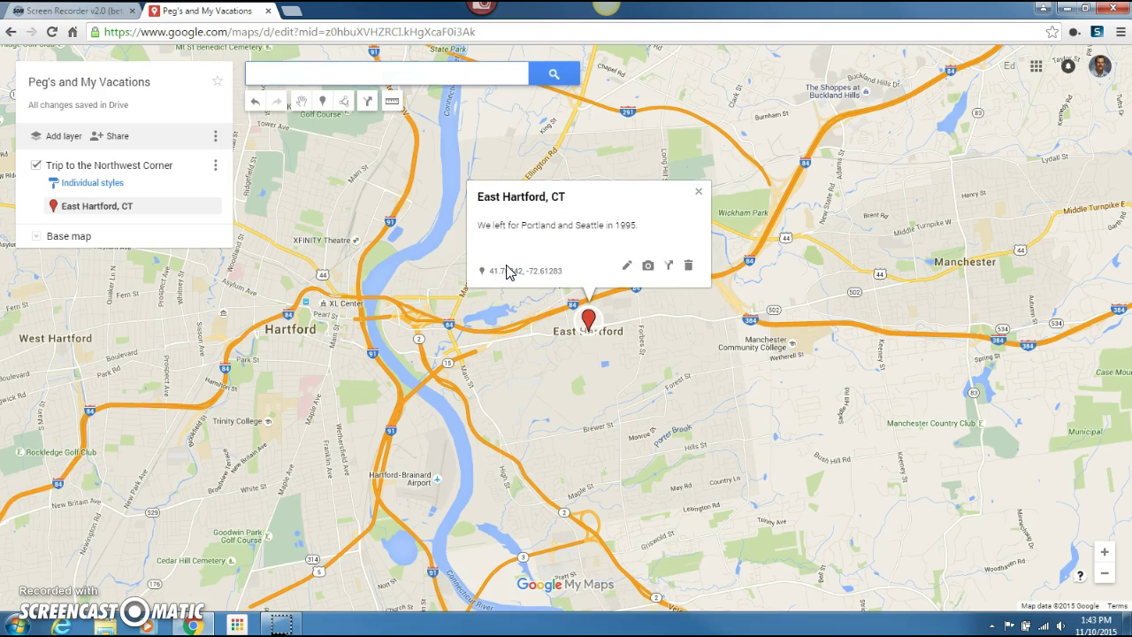
{"action": "left_click", "coordinate": [291, 74]}
{"action": "type", "text": "portland"}
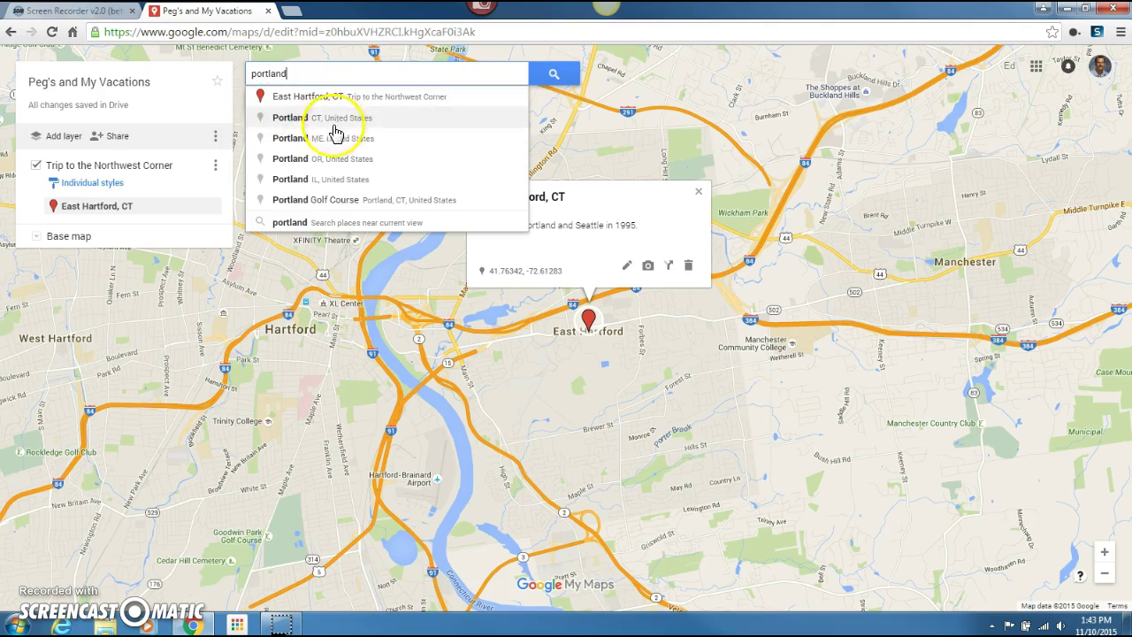
- Add Portland, OR as a new pin in the layer
{"action": "left_click", "coordinate": [316, 158]}
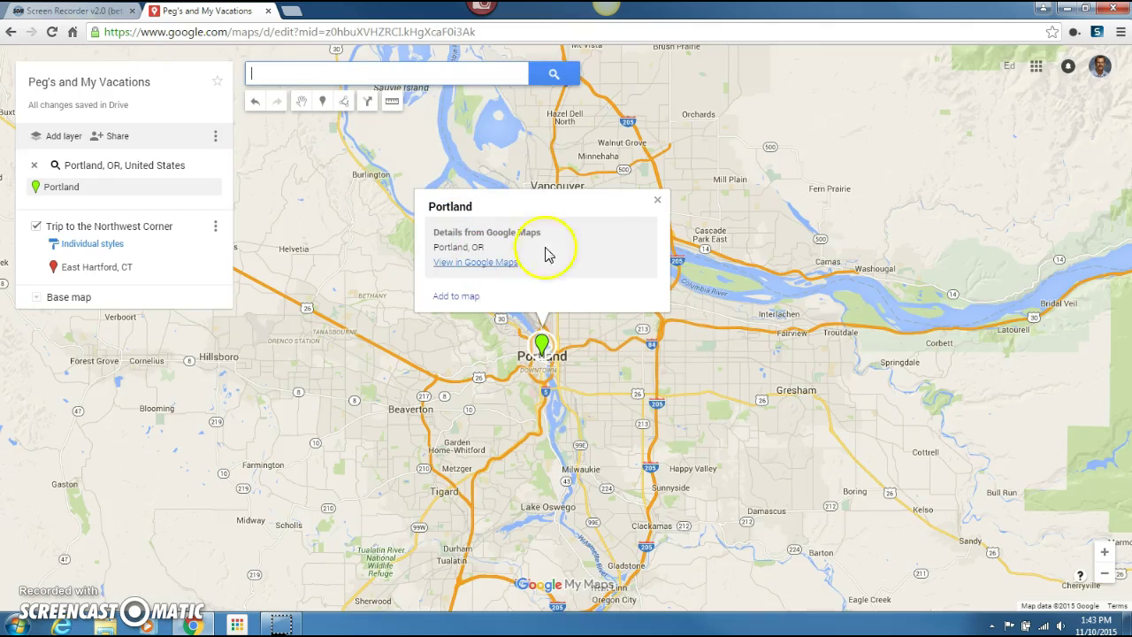
{"action": "left_click", "coordinate": [455, 297]}
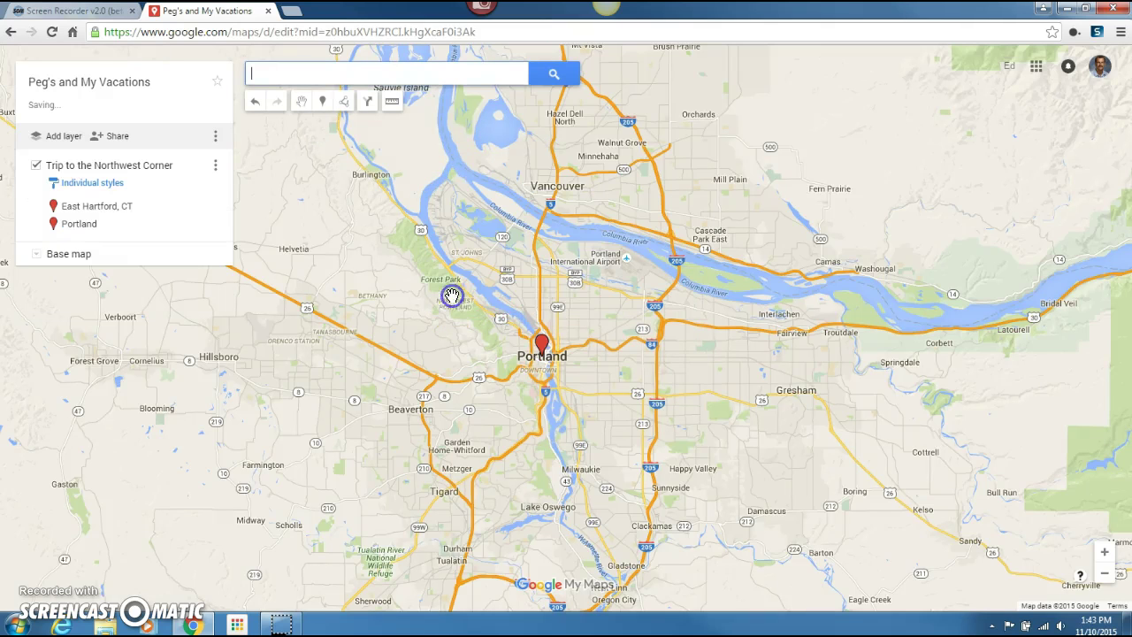
{"action": "left_click", "coordinate": [542, 346]}
{"action": "left_click", "coordinate": [624, 227]}
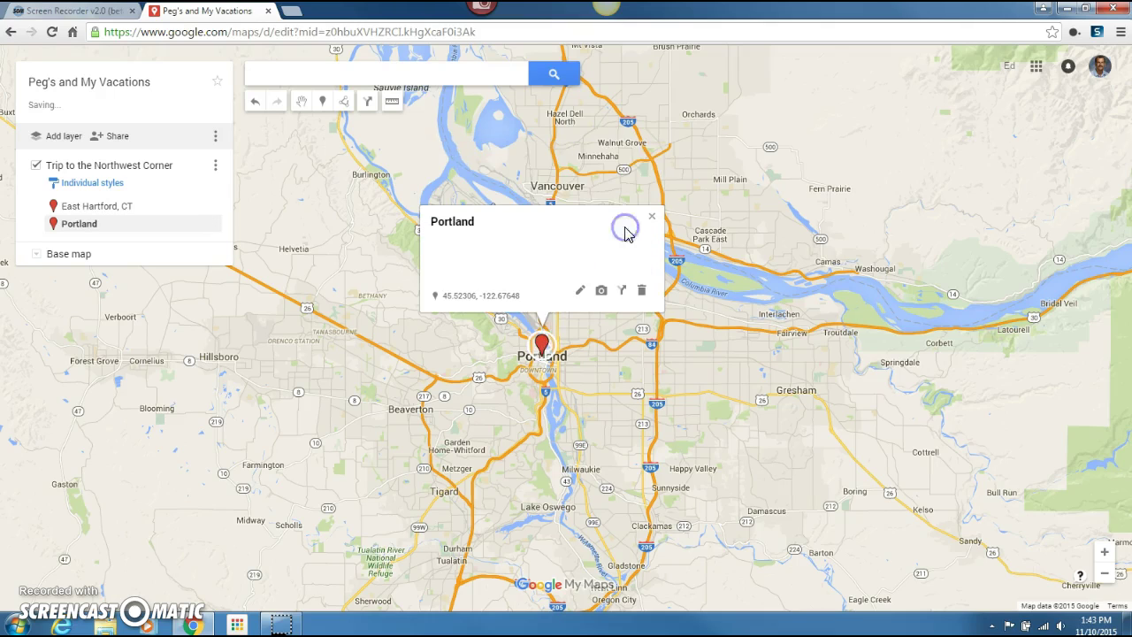
- Retitle the Portland pin 'Portland, OR' with the note 'Rented a car and headed north.'
{"action": "left_click", "coordinate": [580, 290]}
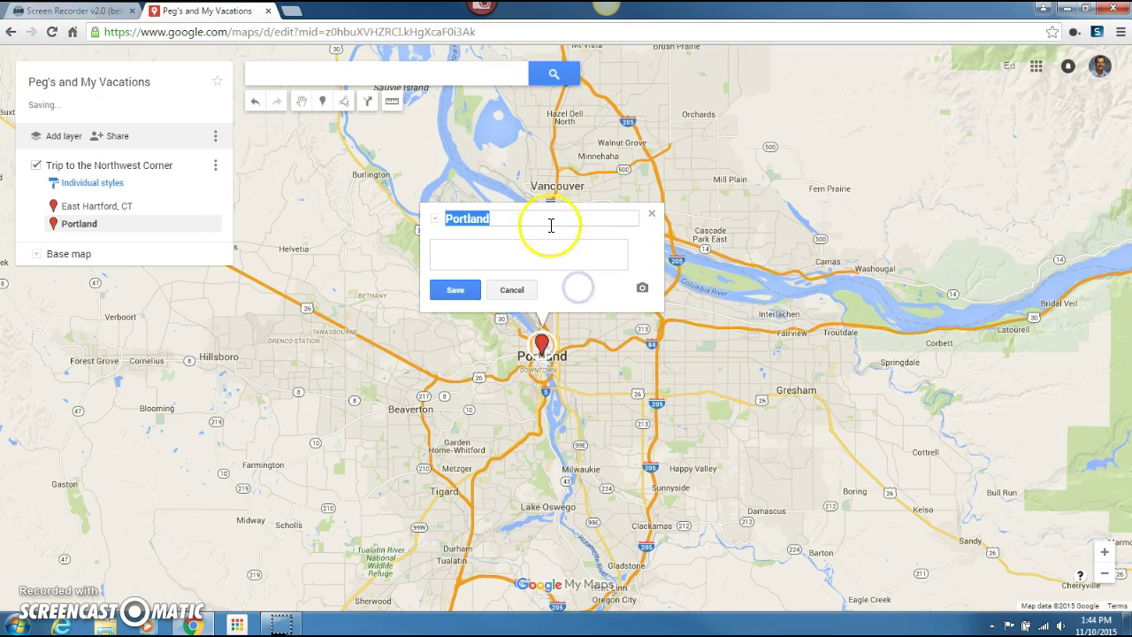
{"action": "left_click", "coordinate": [504, 219]}
{"action": "type", "text": ", OR"}
{"action": "left_click", "coordinate": [490, 247]}
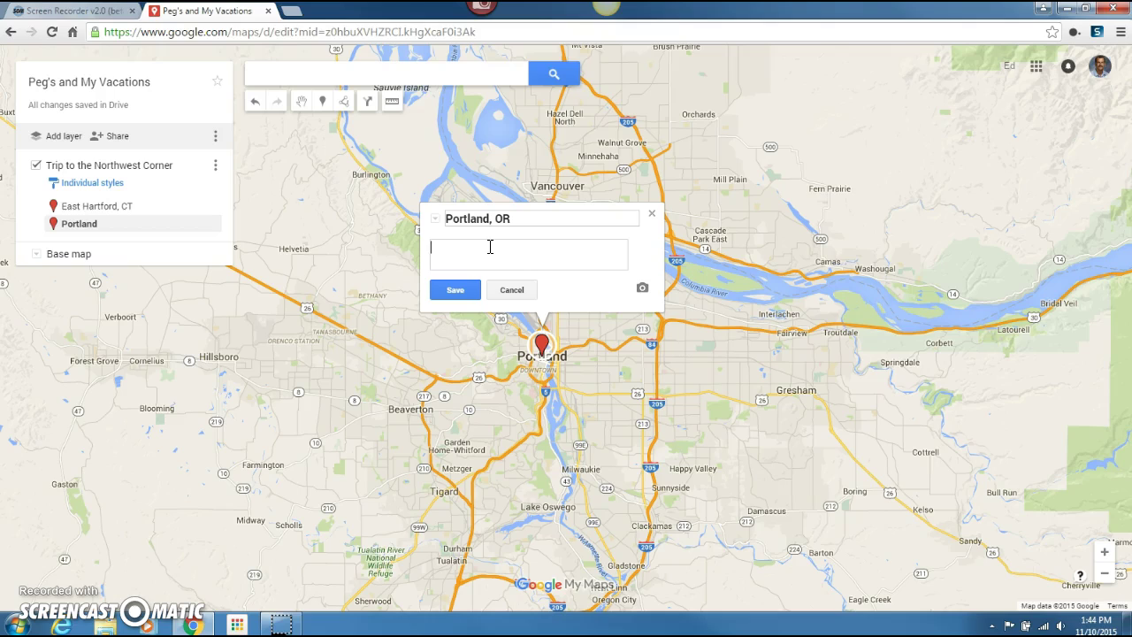
{"action": "type", "text": "Rented a car and headed north."}
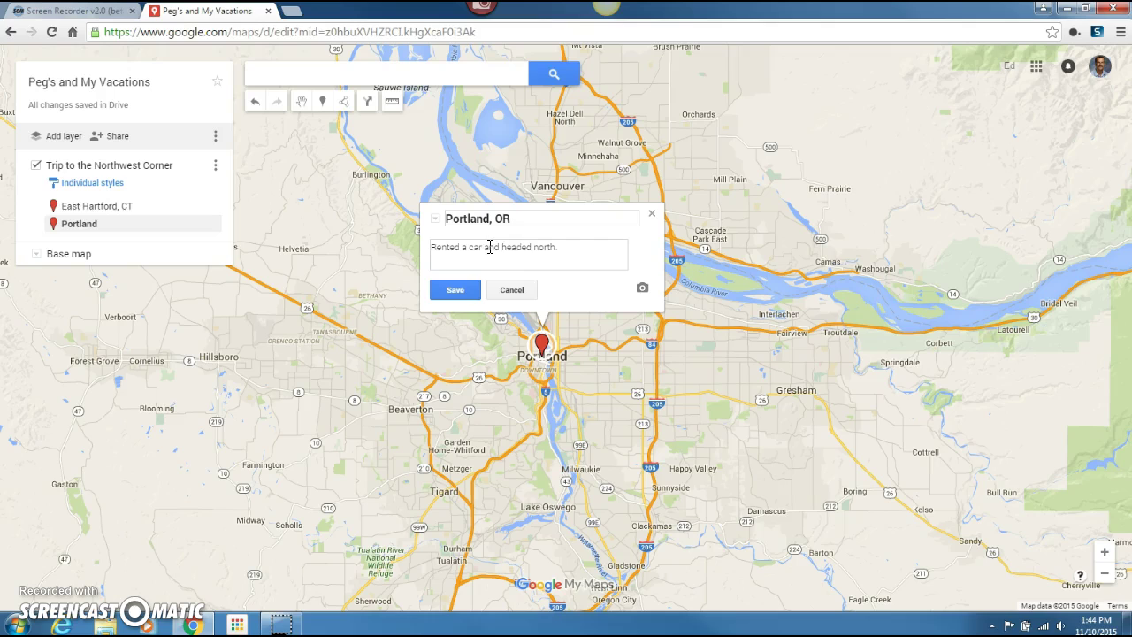
{"action": "left_click", "coordinate": [463, 292]}
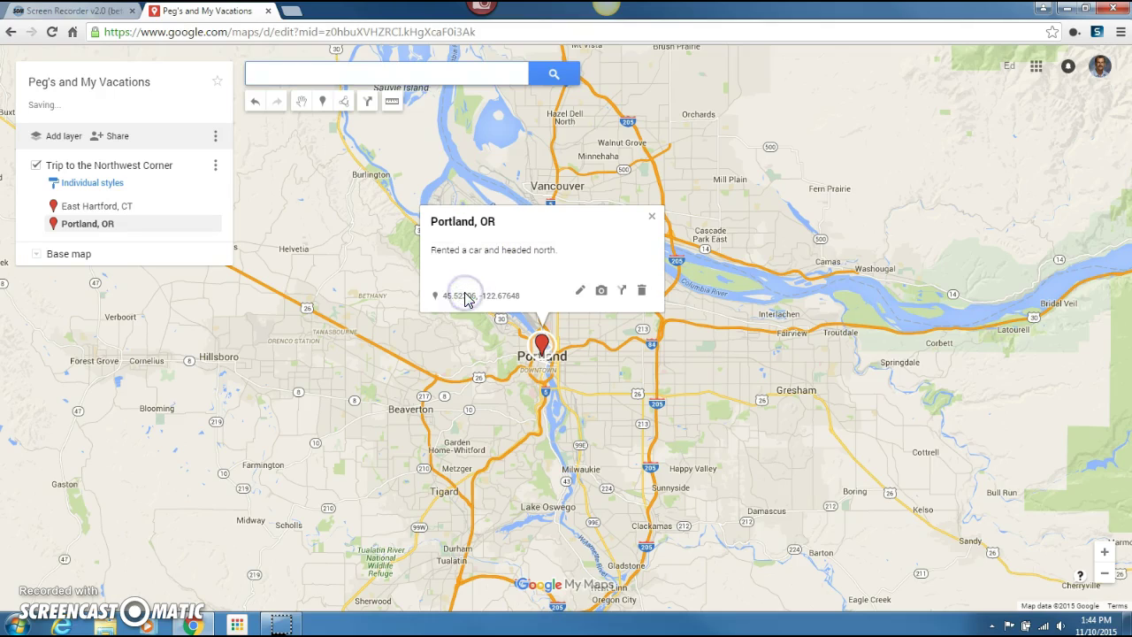
{"action": "left_click", "coordinate": [283, 72]}
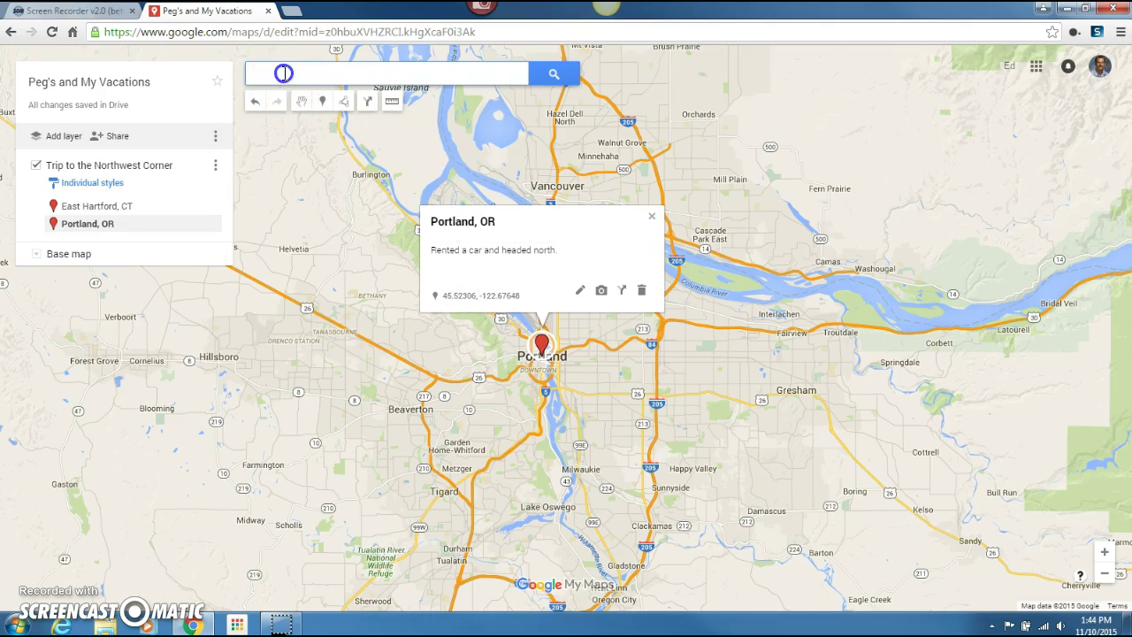
- Search 'sea', add Seattle, WA to the layer, and open its pin card
{"action": "type", "text": "sea"}
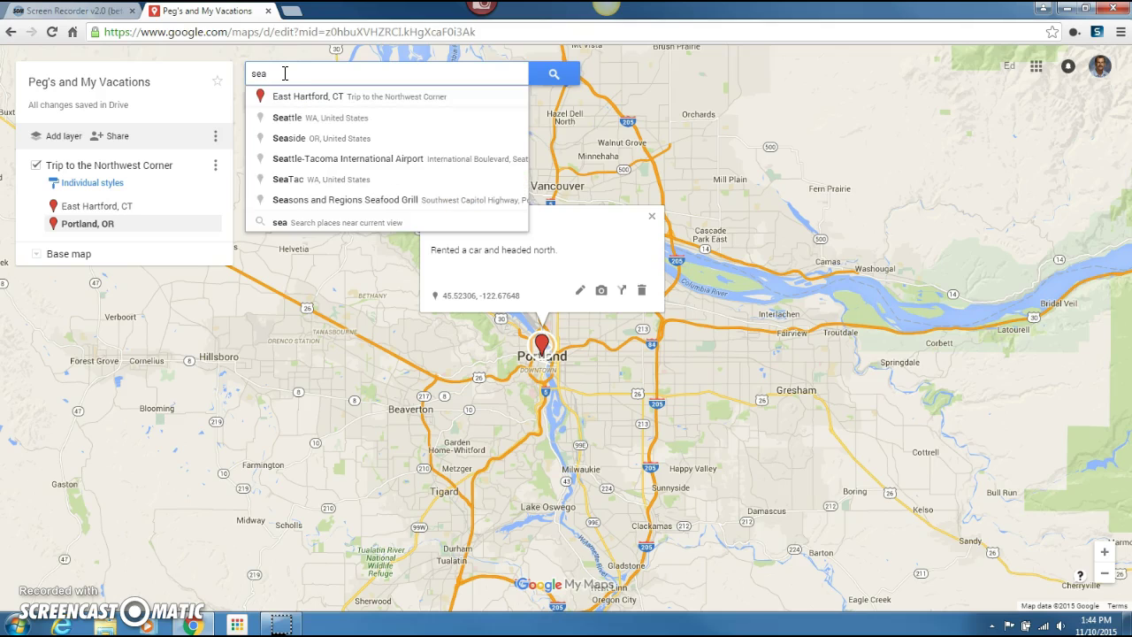
{"action": "left_click", "coordinate": [332, 117]}
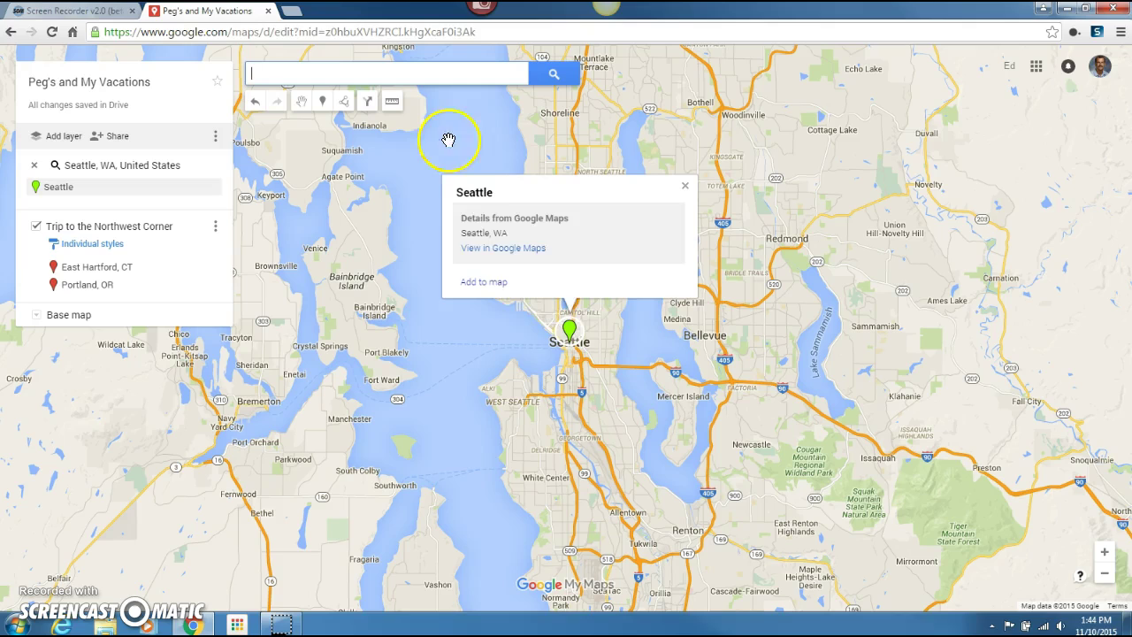
{"action": "left_click", "coordinate": [482, 283]}
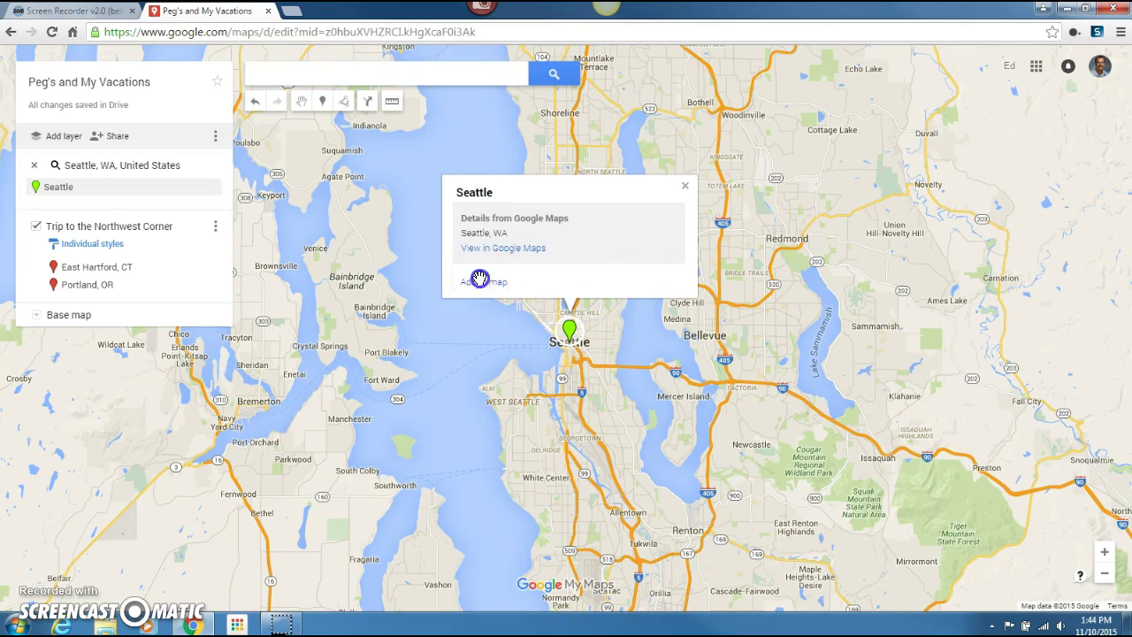
{"action": "left_click", "coordinate": [568, 333]}
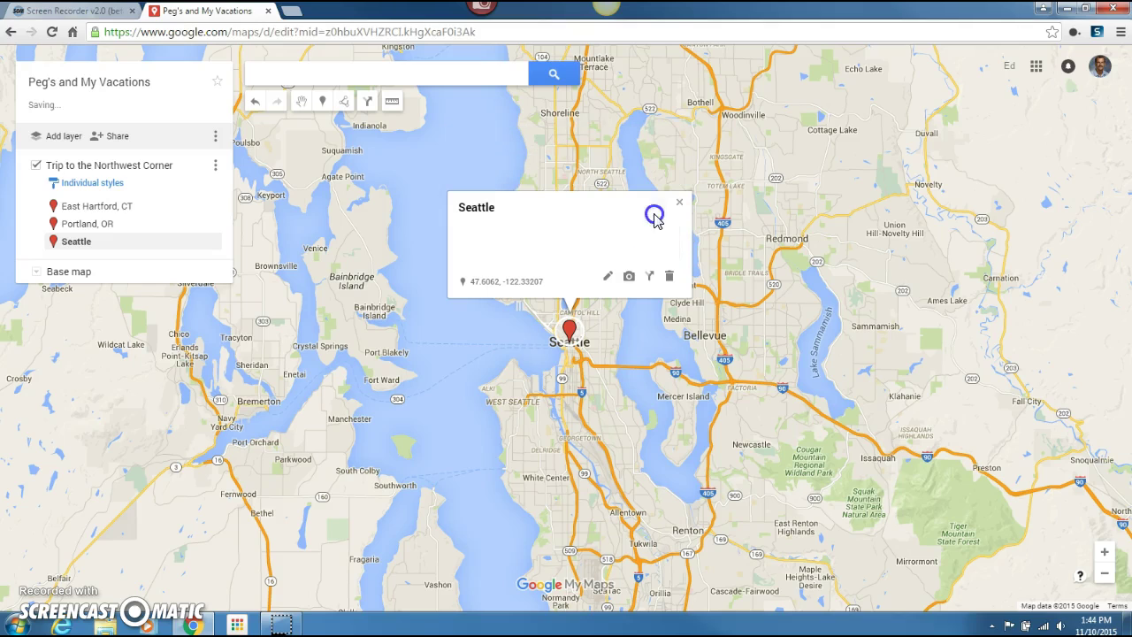
- Append ', WA' to the Seattle pin title and write 'This is and absolutely beautiful city!'
{"action": "left_click", "coordinate": [606, 280]}
{"action": "left_click", "coordinate": [523, 205]}
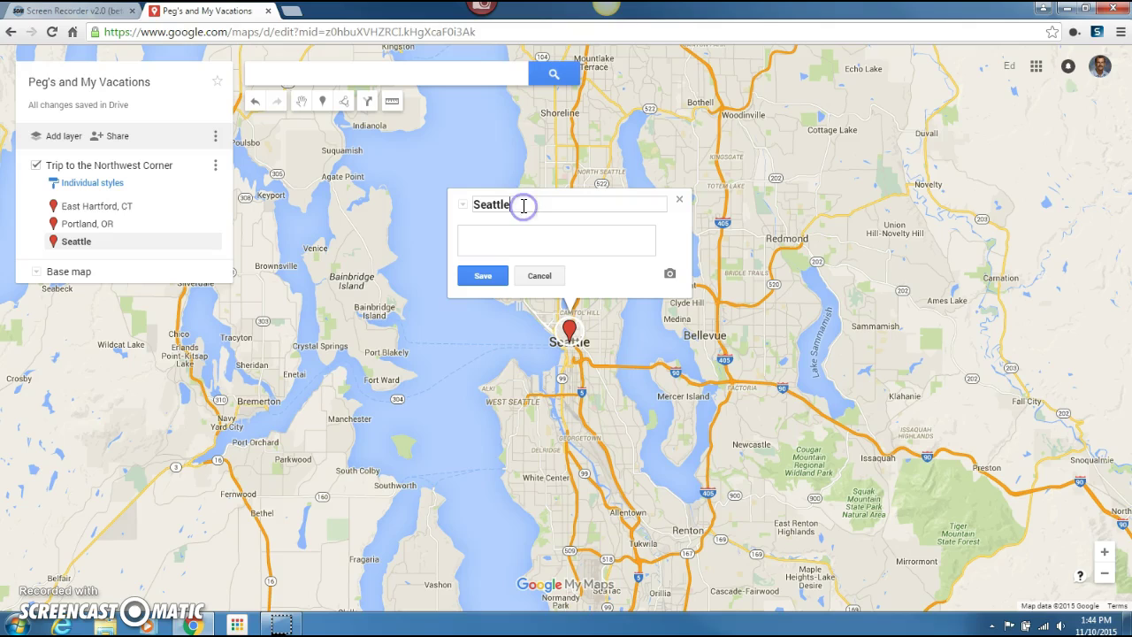
{"action": "type", "text": ", WA"}
{"action": "left_click", "coordinate": [487, 236]}
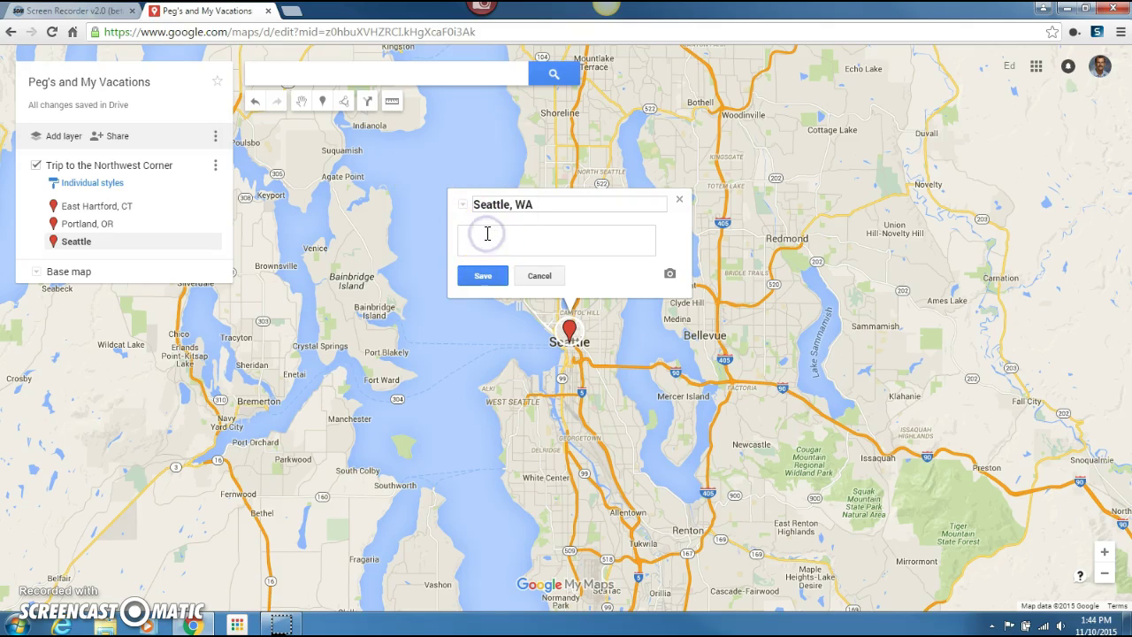
{"action": "type", "text": "This is and absolutely beautiful city!"}
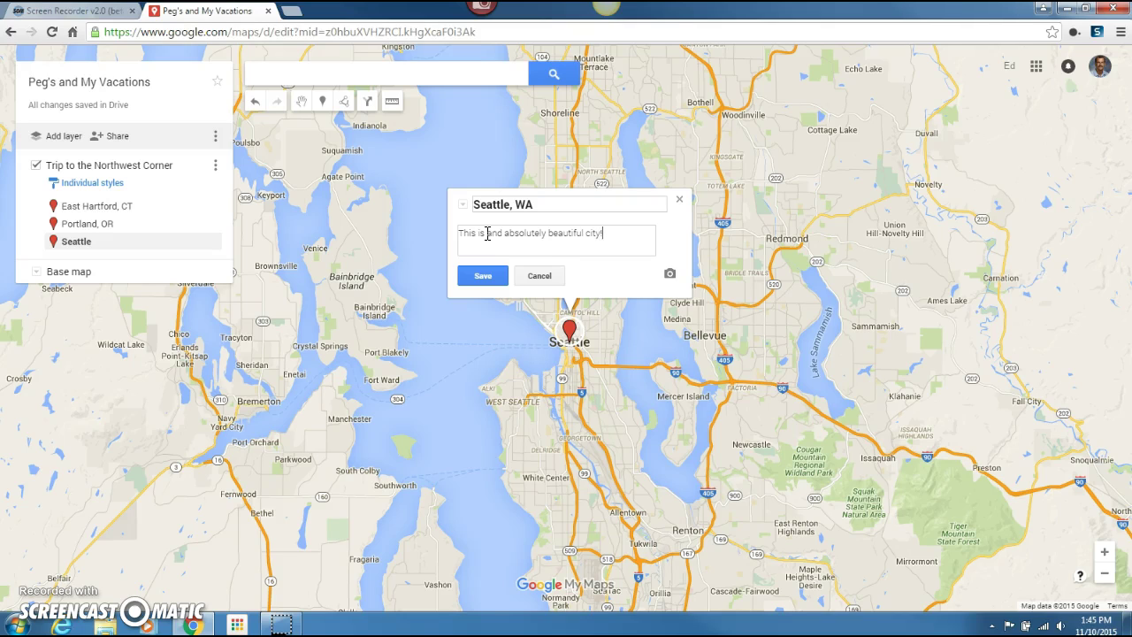
- Search Google Images for 'seattle' and attach the night Space Needle photo to the pin
{"action": "left_click", "coordinate": [669, 276]}
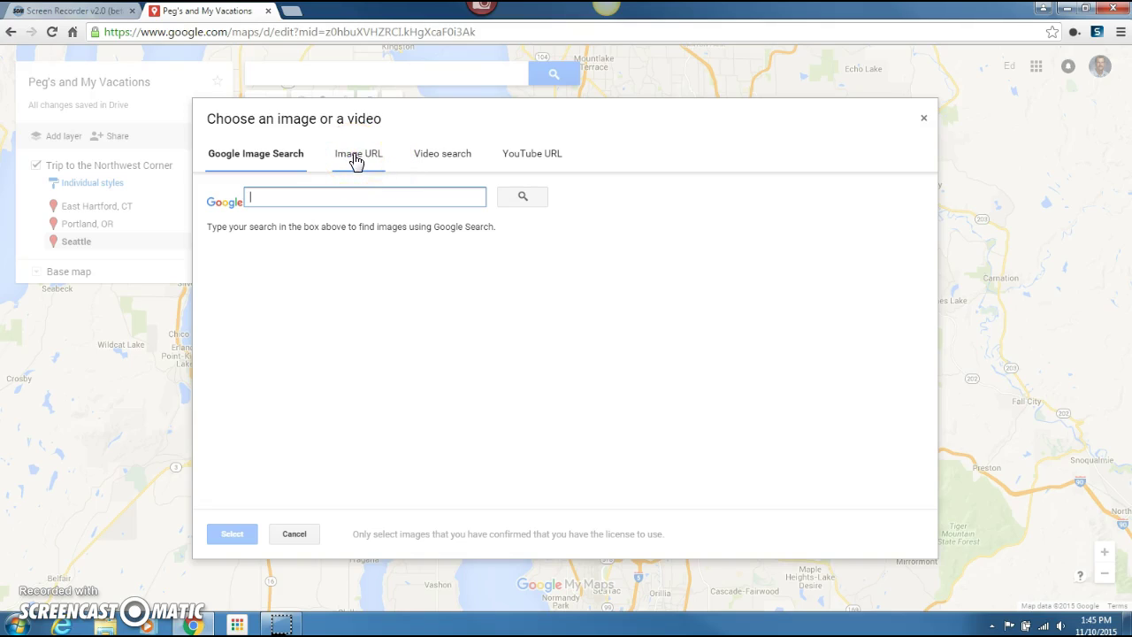
{"action": "left_click", "coordinate": [442, 156]}
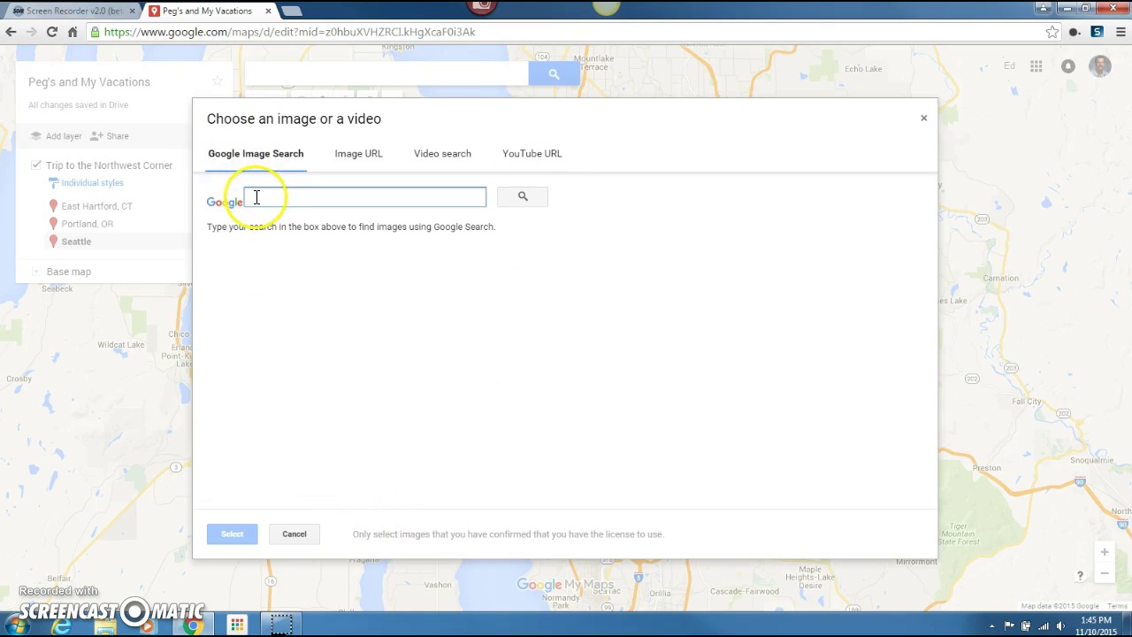
{"action": "type", "text": "seattle"}
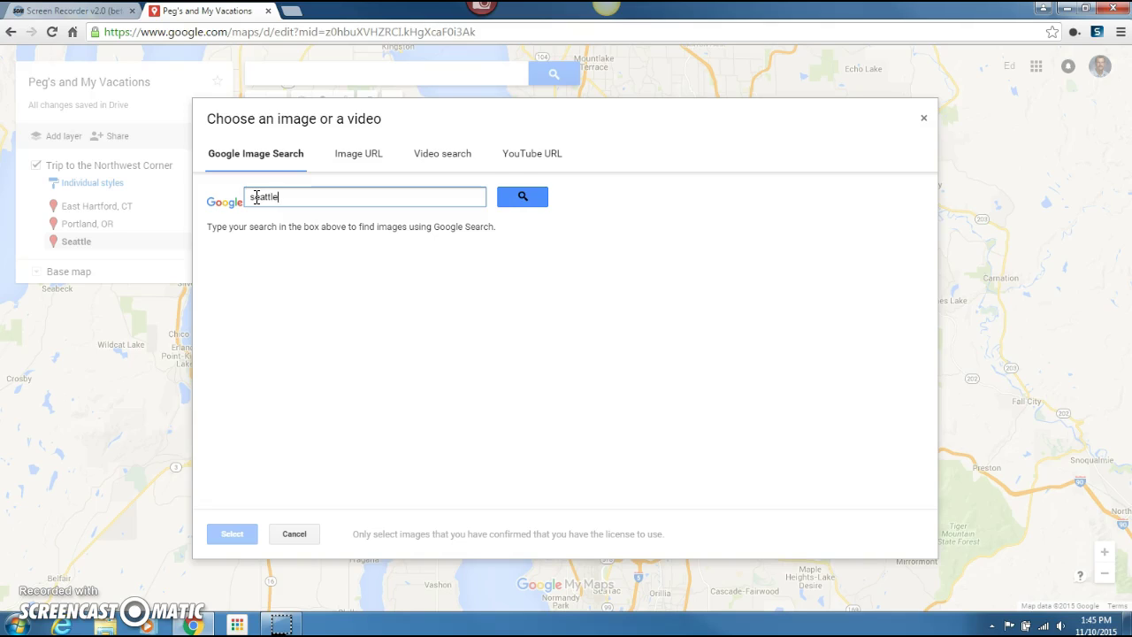
{"action": "key", "text": "Return"}
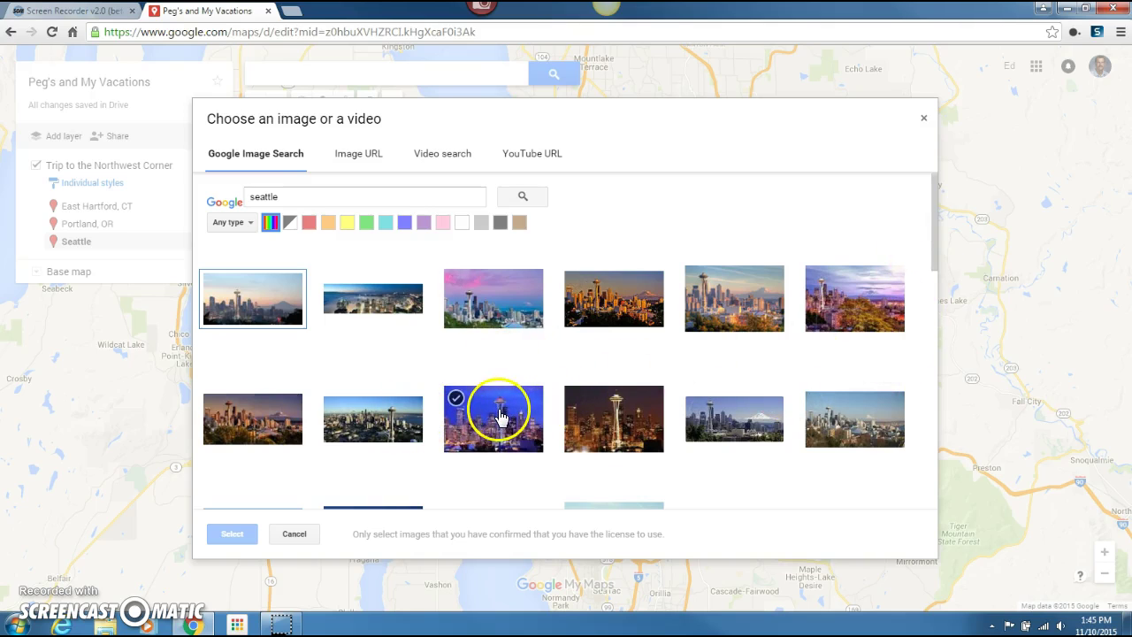
{"action": "left_click", "coordinate": [499, 415]}
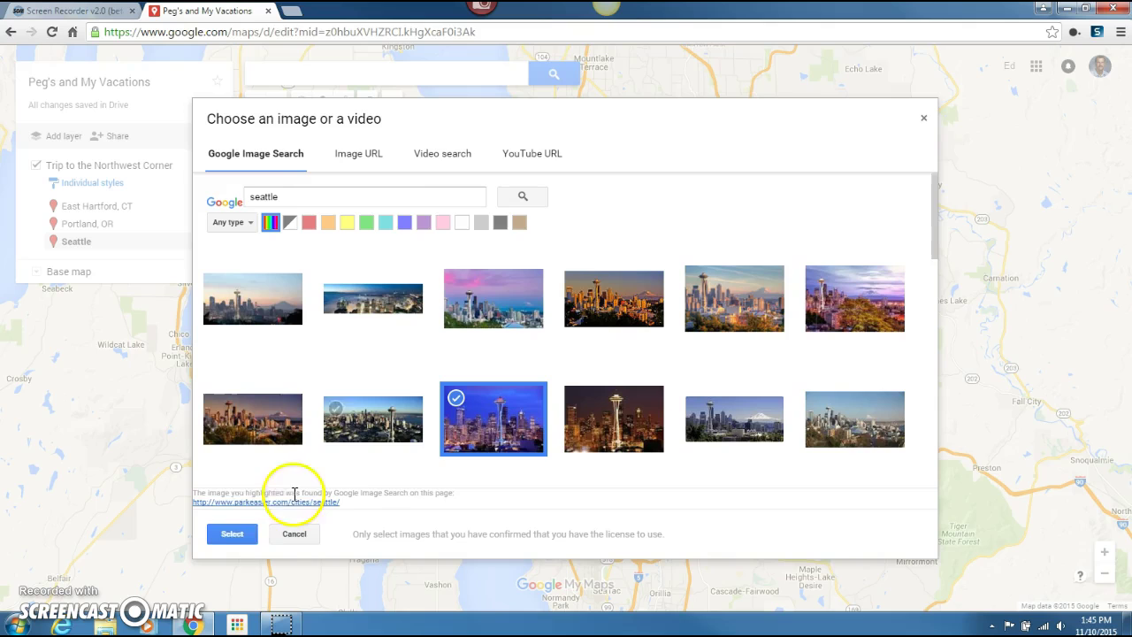
{"action": "left_click", "coordinate": [233, 535]}
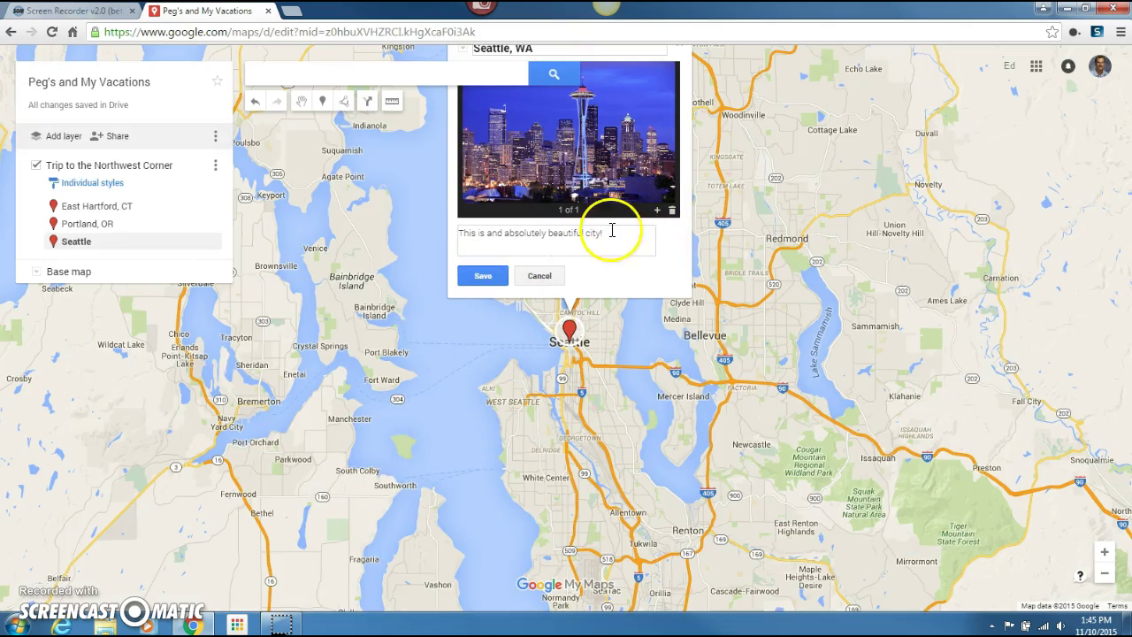
- Search Google Images for 'pike's market' and add a Pike Place Market photo to the Seattle pin
{"action": "left_click", "coordinate": [656, 212]}
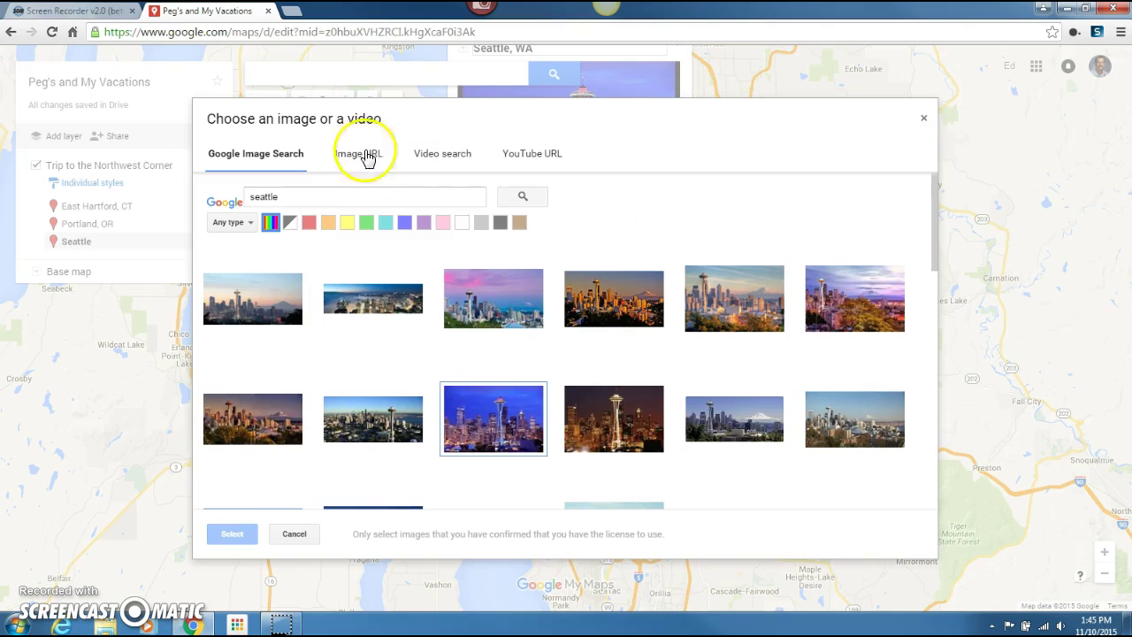
{"action": "left_click_drag", "start_coordinate": [298, 195], "coordinate": [240, 198]}
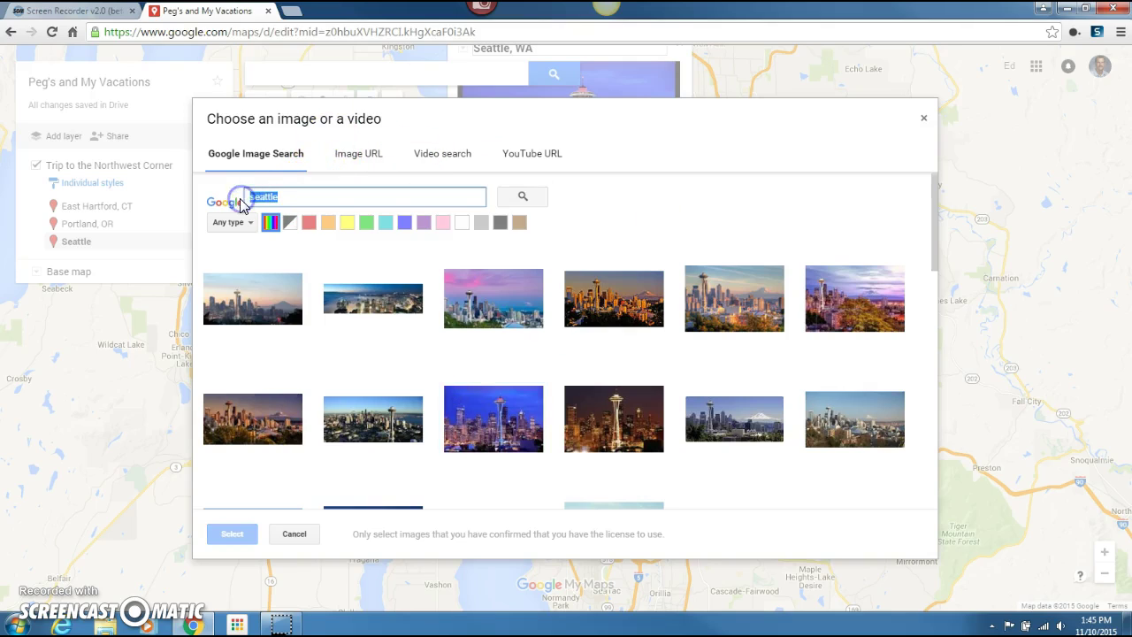
{"action": "type", "text": "pike's market"}
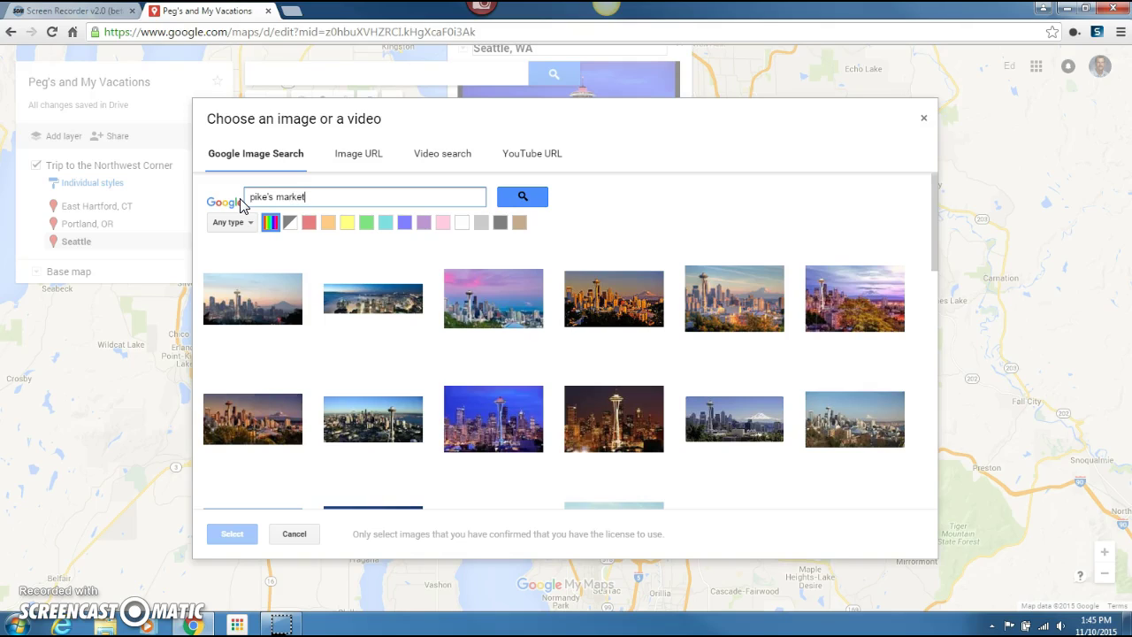
{"action": "key", "text": "Return"}
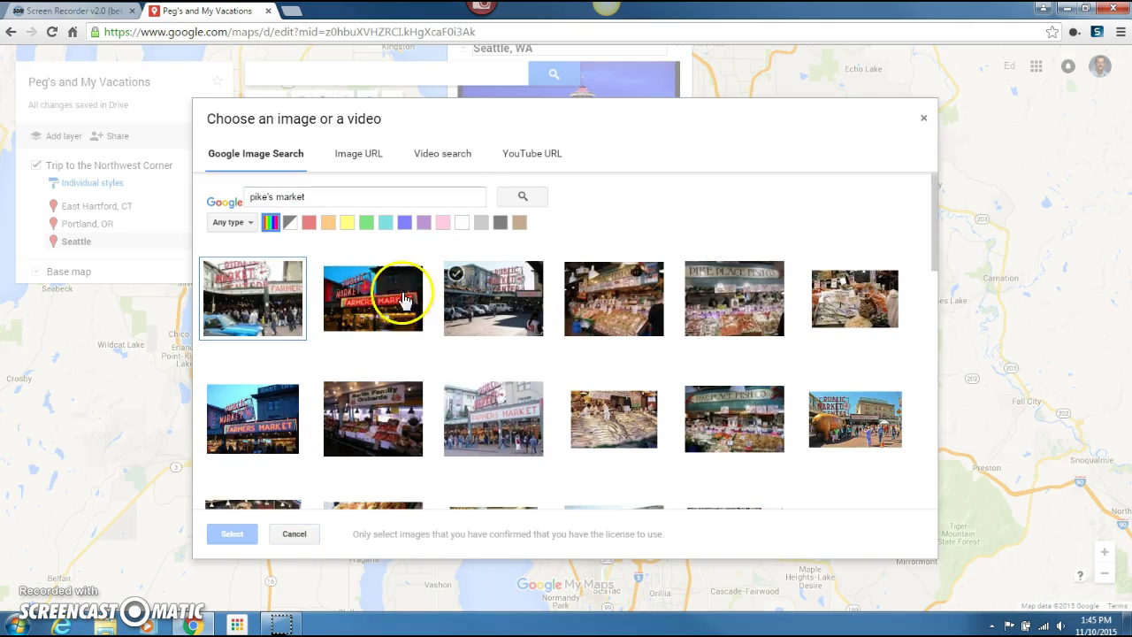
{"action": "left_click", "coordinate": [256, 301]}
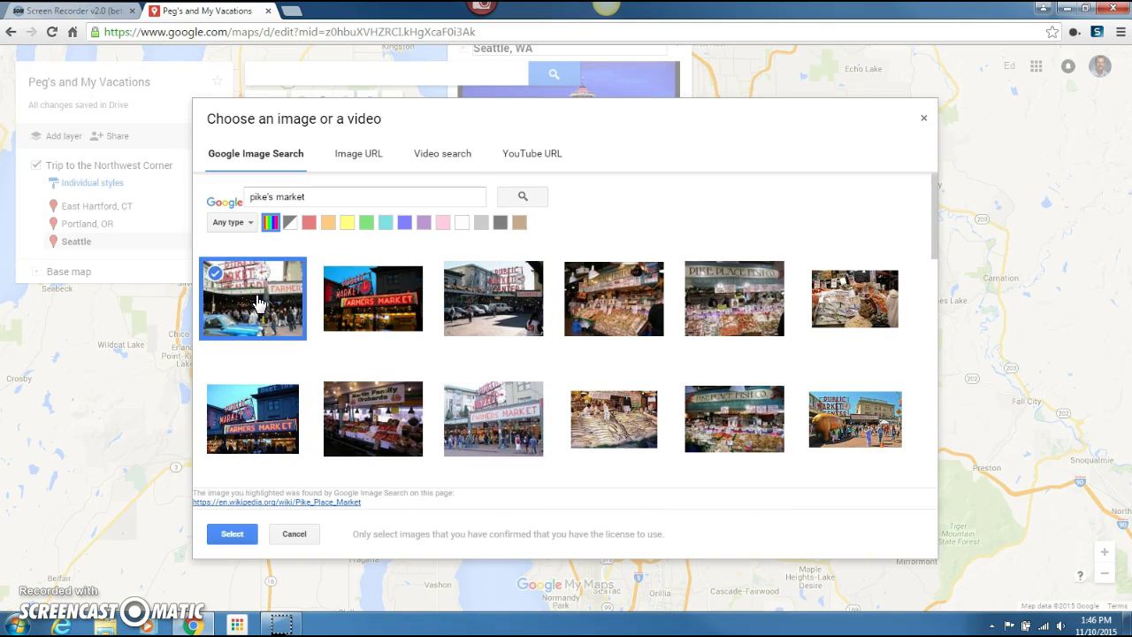
{"action": "left_click", "coordinate": [232, 534]}
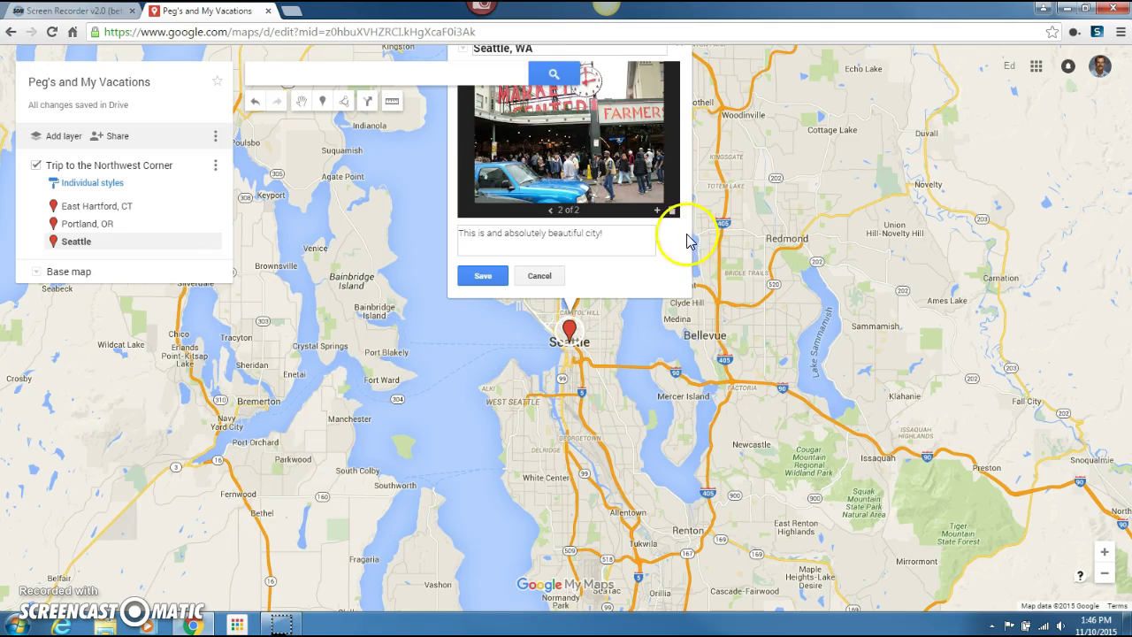
- Save the Seattle pin, then review the East Hartford, CT, Portland, OR and Seattle, WA cards
{"action": "left_click", "coordinate": [482, 277]}
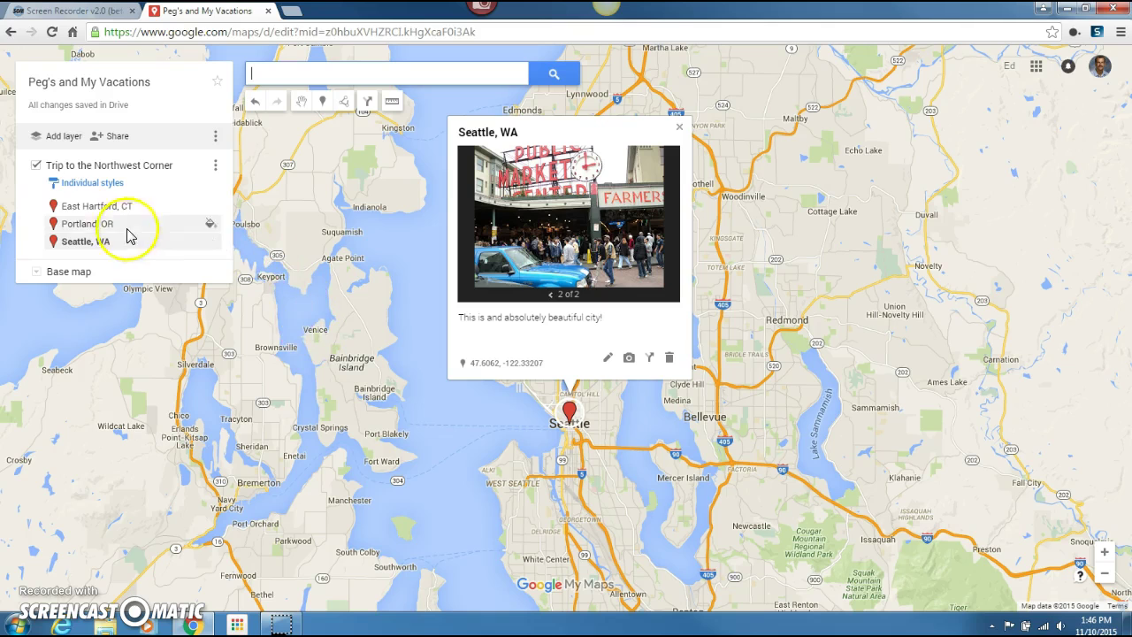
{"action": "left_click", "coordinate": [89, 208]}
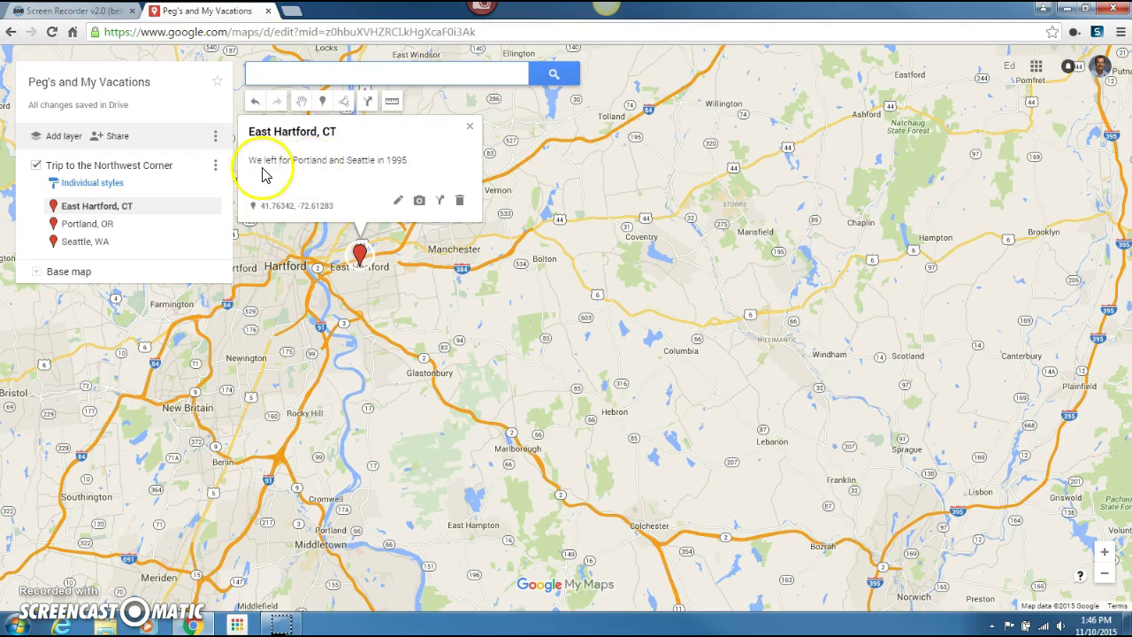
{"action": "left_click", "coordinate": [89, 223]}
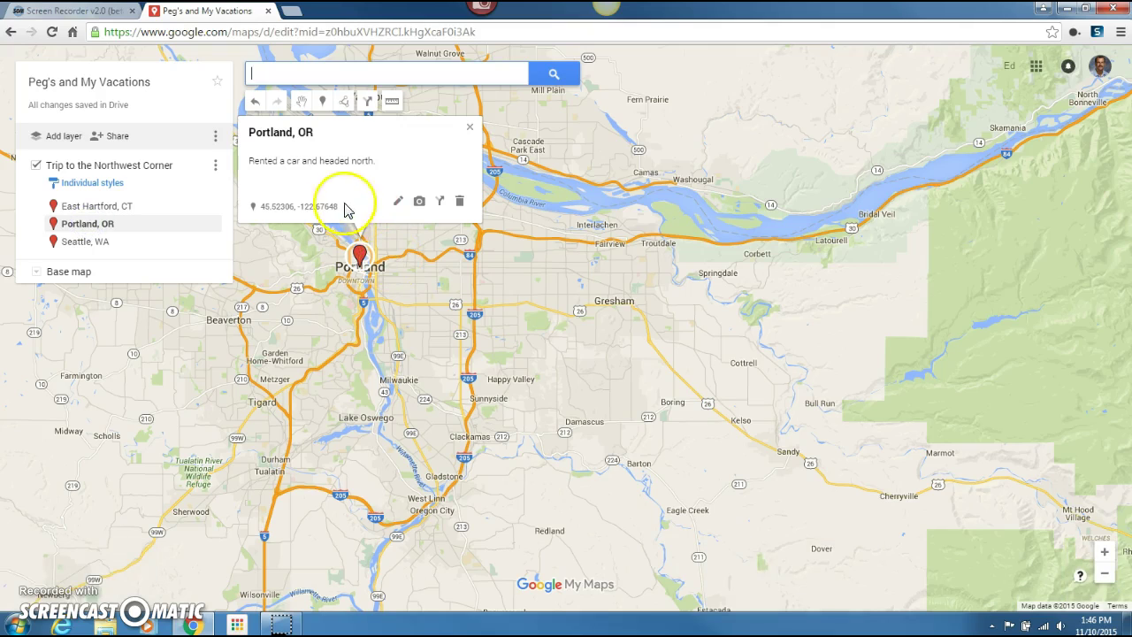
{"action": "left_click", "coordinate": [89, 243]}
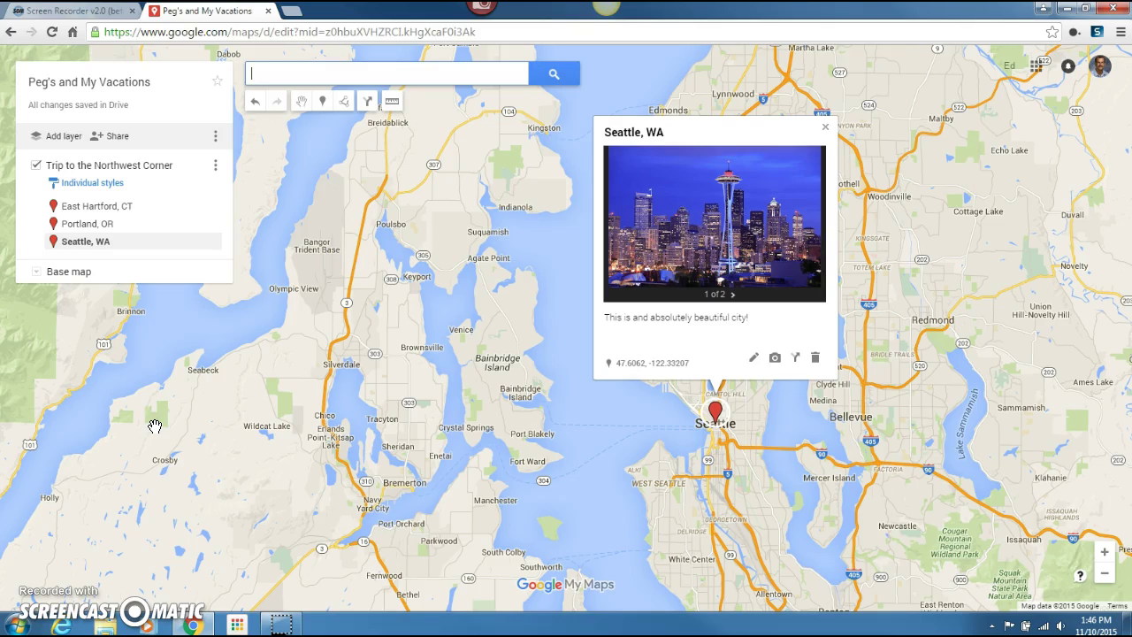
- Create a new layer below Northwest trip and rename the untitled layer 'Our trip to Orlando'
{"action": "left_click", "coordinate": [60, 139]}
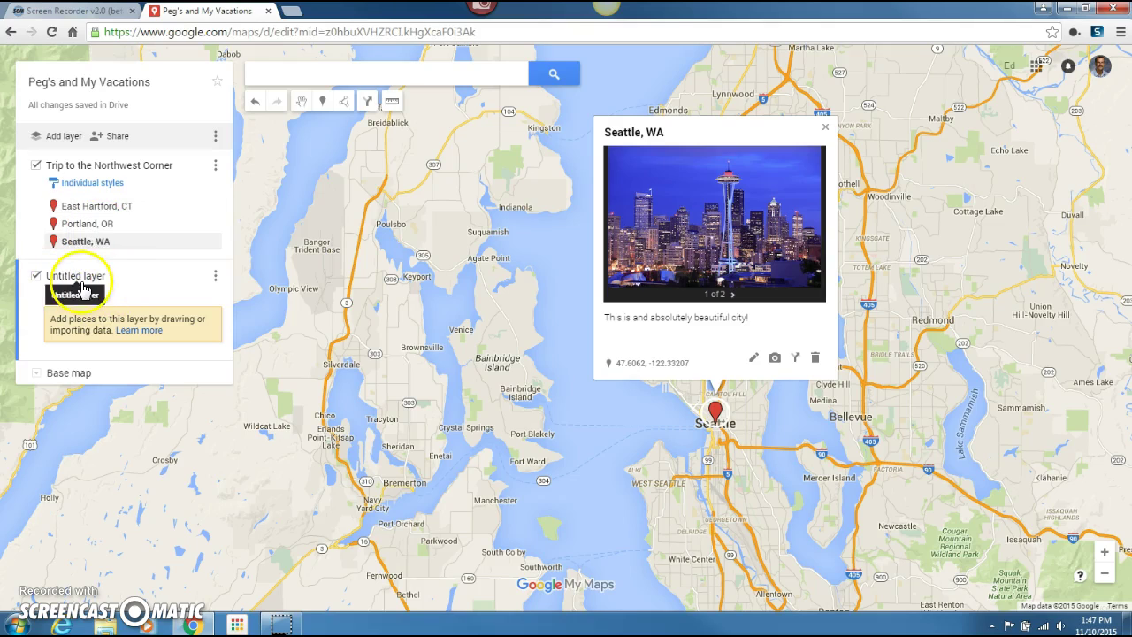
{"action": "left_click", "coordinate": [289, 74]}
{"action": "left_click", "coordinate": [139, 252]}
{"action": "left_click", "coordinate": [79, 280]}
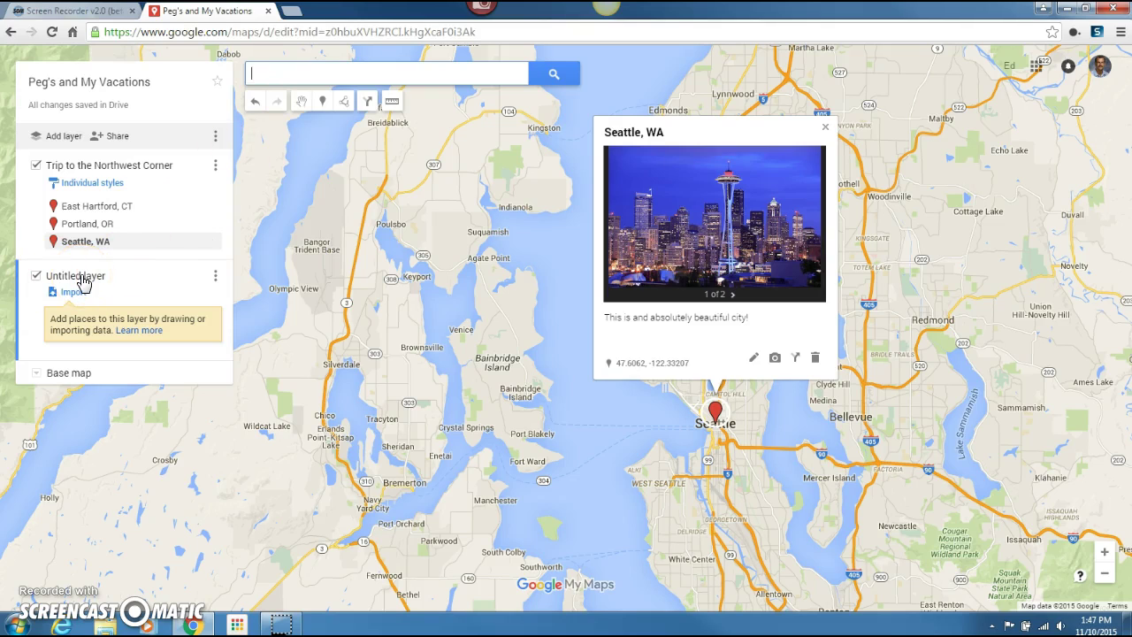
{"action": "left_click", "coordinate": [82, 281]}
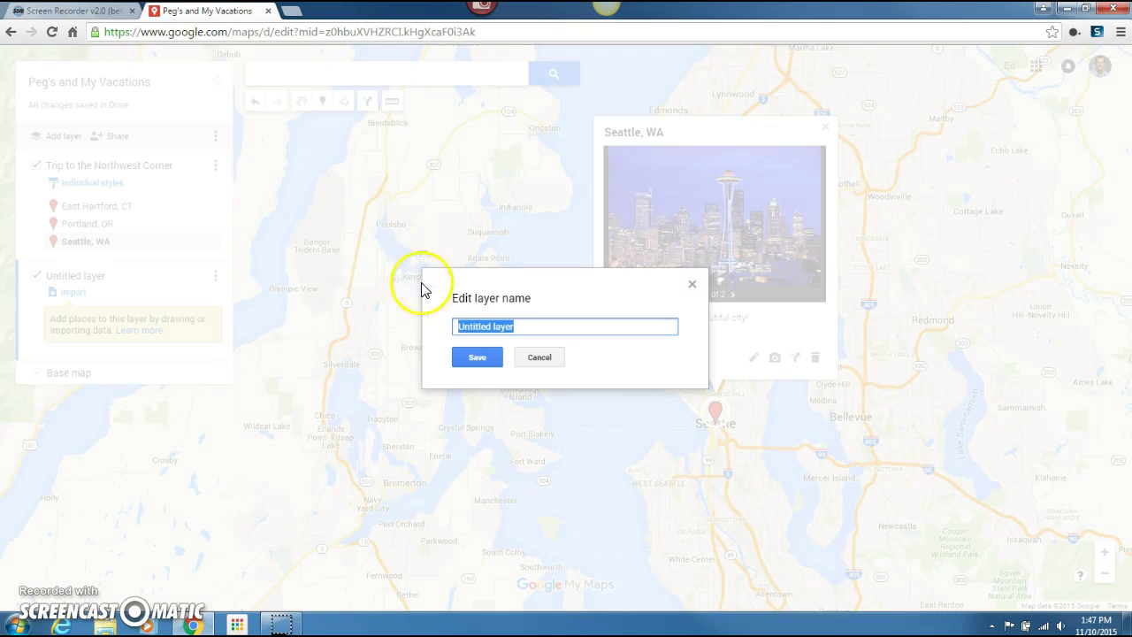
{"action": "type", "text": "Our trip to Orlando"}
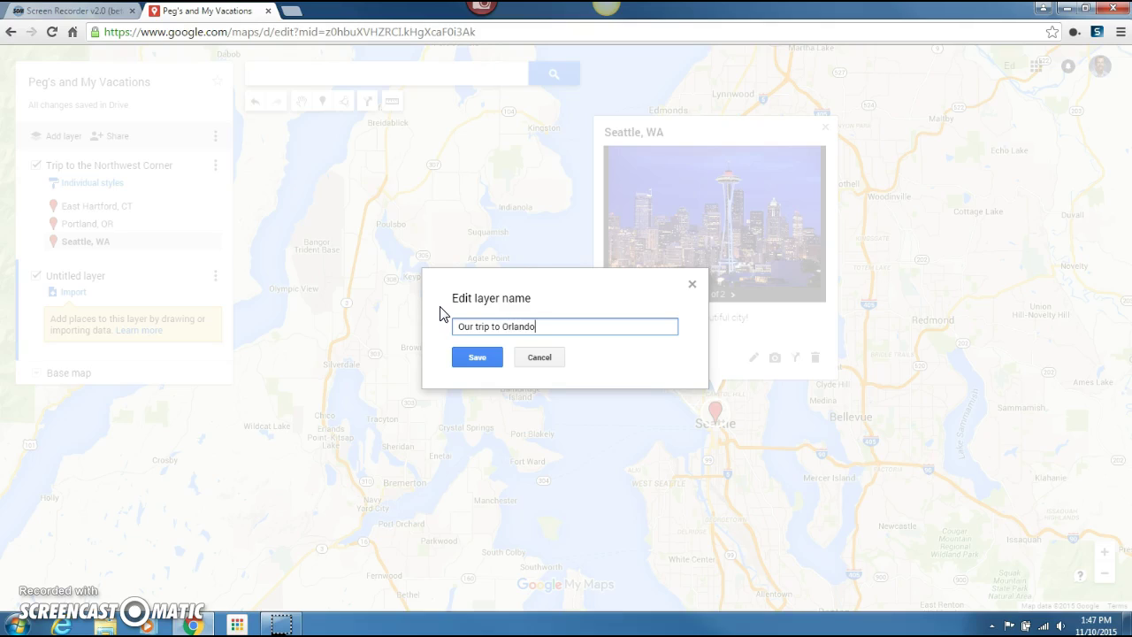
{"action": "left_click", "coordinate": [478, 357]}
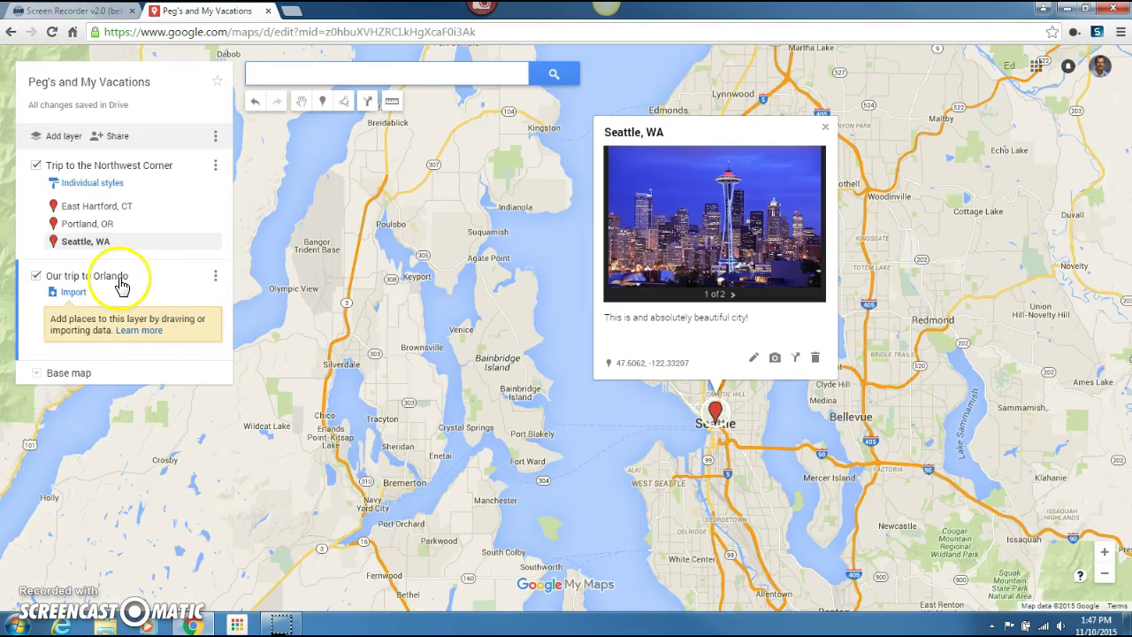
- Search for Ellington, CT and add it as a pin to the map
{"action": "left_click", "coordinate": [289, 74]}
{"action": "type", "text": "E"}
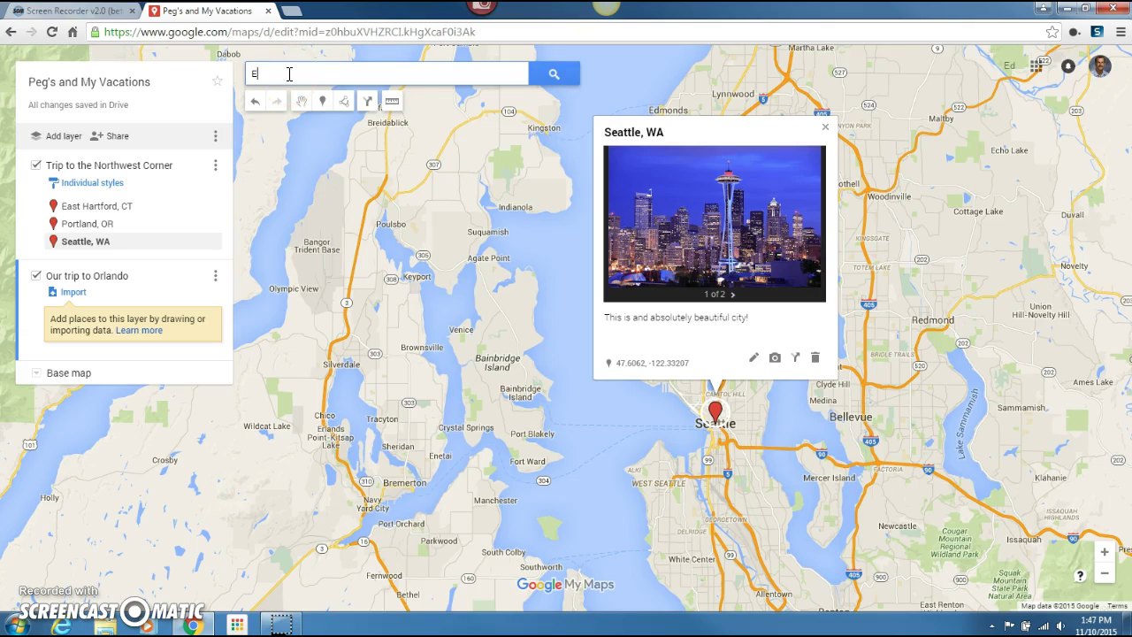
{"action": "type", "text": "llingto"}
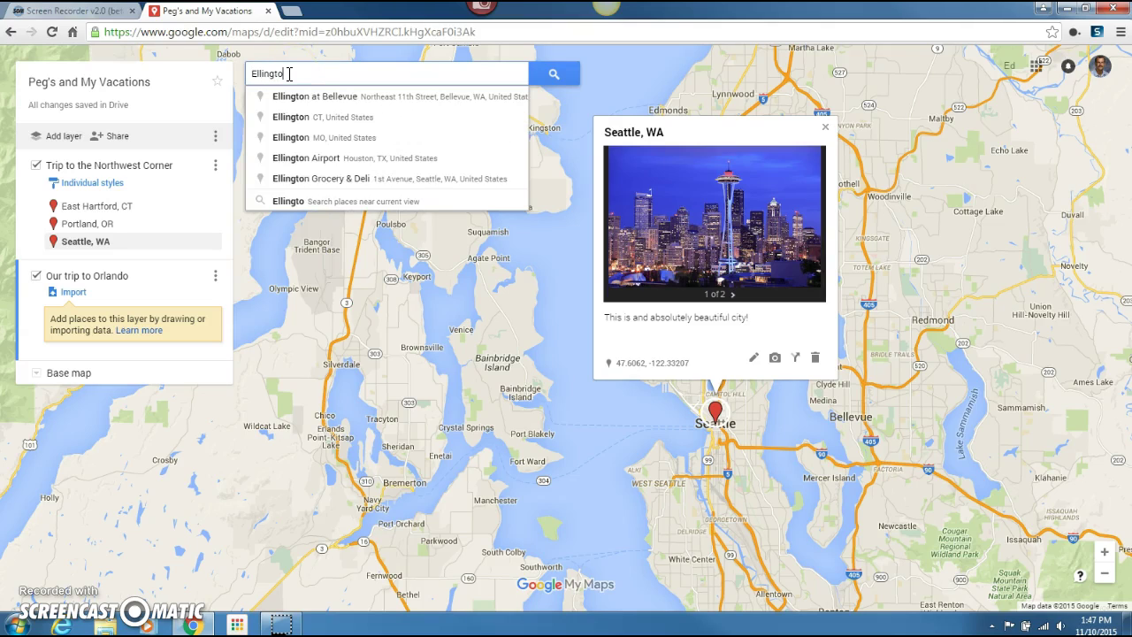
{"action": "left_click", "coordinate": [308, 116]}
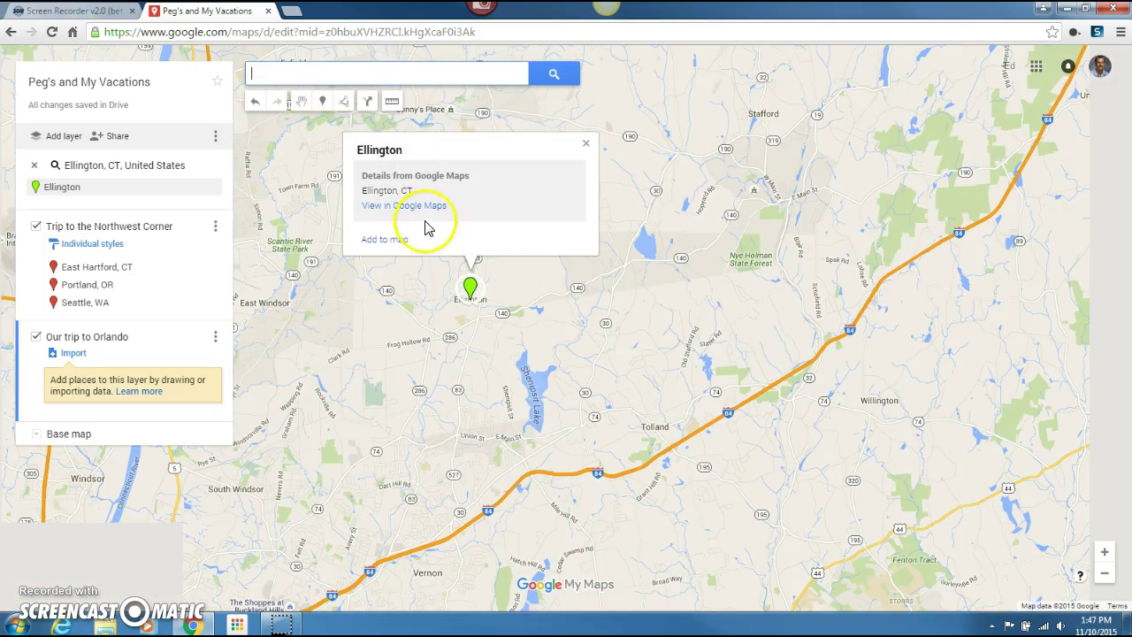
{"action": "left_click", "coordinate": [385, 240]}
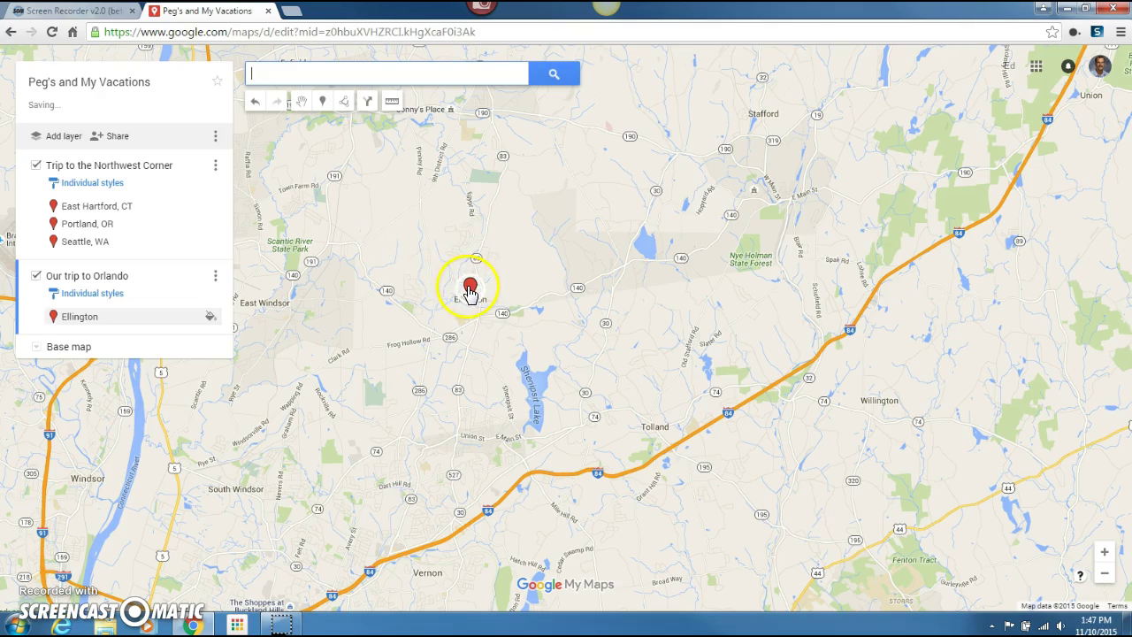
- Remove the Google Maps details from the Ellington pin and open its edit form
{"action": "left_click", "coordinate": [468, 288]}
{"action": "left_click", "coordinate": [555, 210]}
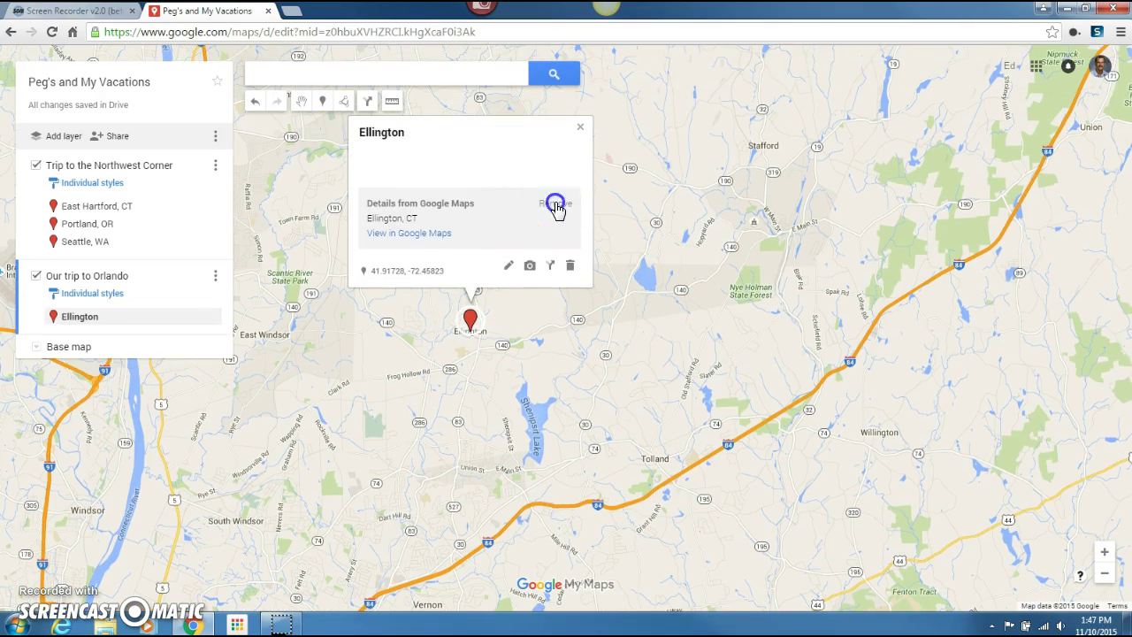
{"action": "left_click", "coordinate": [414, 196]}
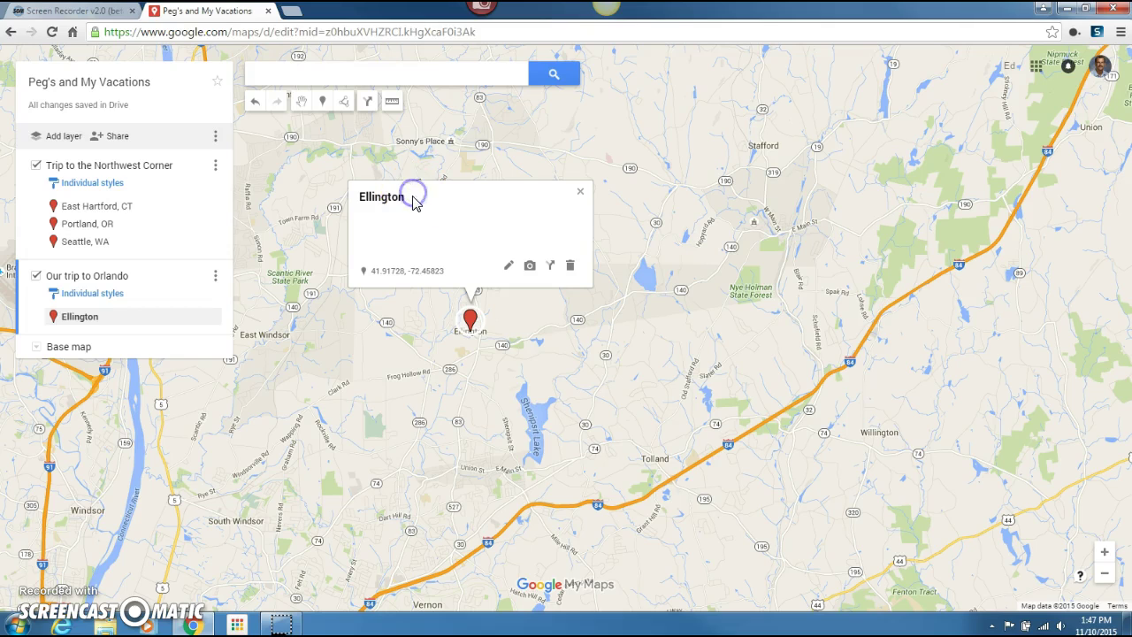
{"action": "left_click", "coordinate": [411, 200]}
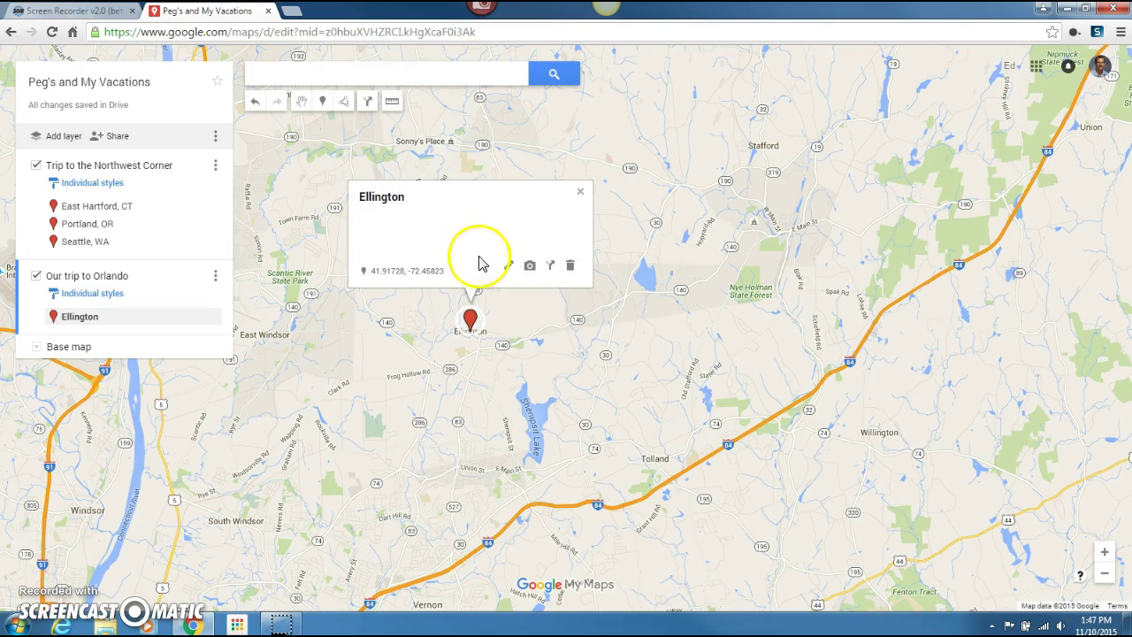
{"action": "left_click", "coordinate": [508, 265]}
- Retitle the pin 'Ellington, CT', add the note 'Headed to Disney World in 2015', and save
{"action": "left_click", "coordinate": [423, 198]}
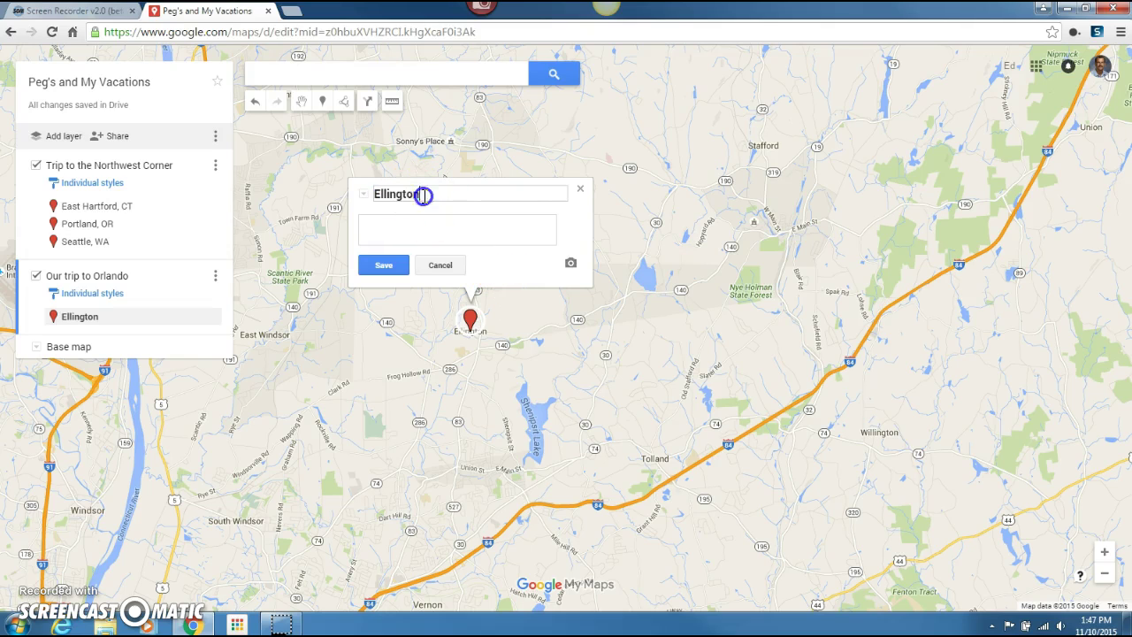
{"action": "type", "text": ", CT"}
{"action": "left_click", "coordinate": [381, 220]}
{"action": "type", "text": "Headed to Disney World in 2015"}
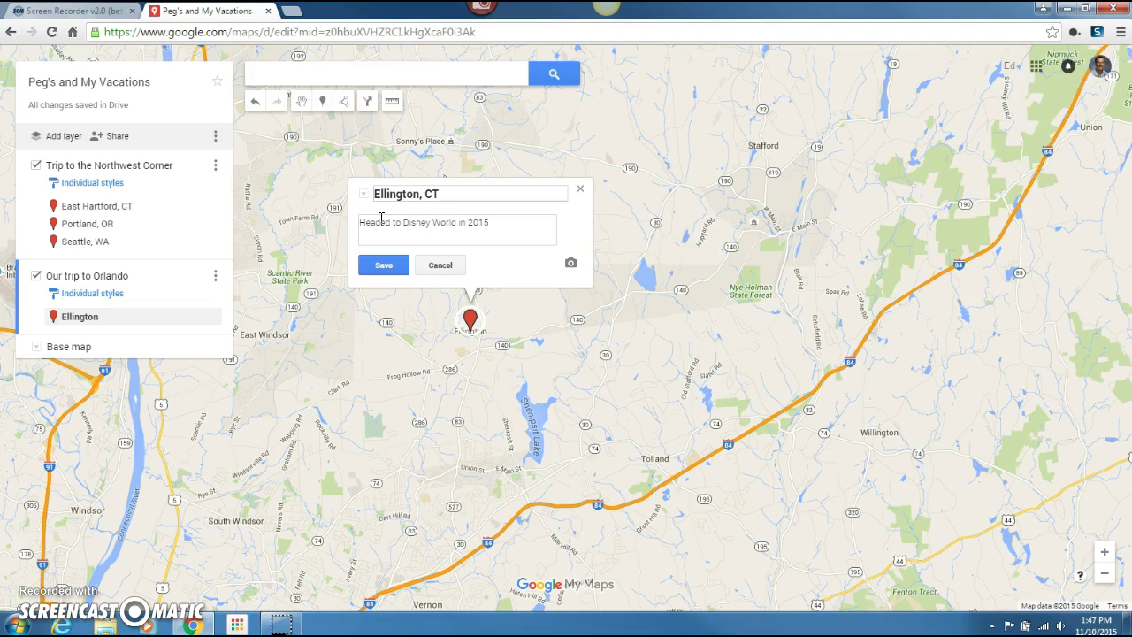
{"action": "left_click", "coordinate": [397, 265]}
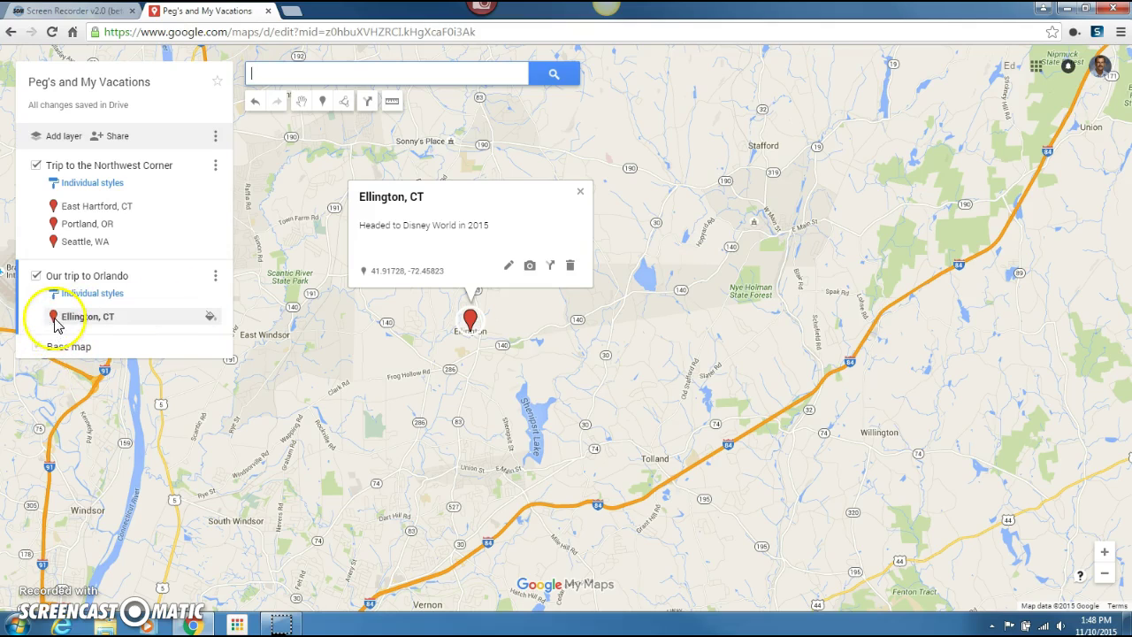
- Style the Ellington, CT marker with the blue colour and the star icon
{"action": "left_click", "coordinate": [163, 315]}
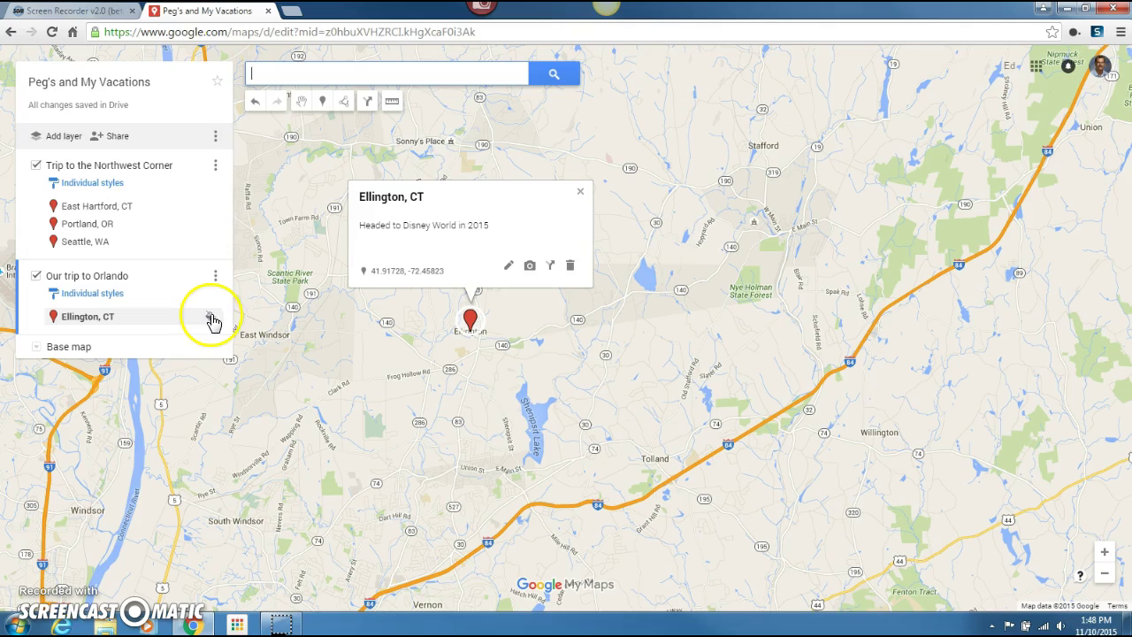
{"action": "left_click", "coordinate": [211, 318]}
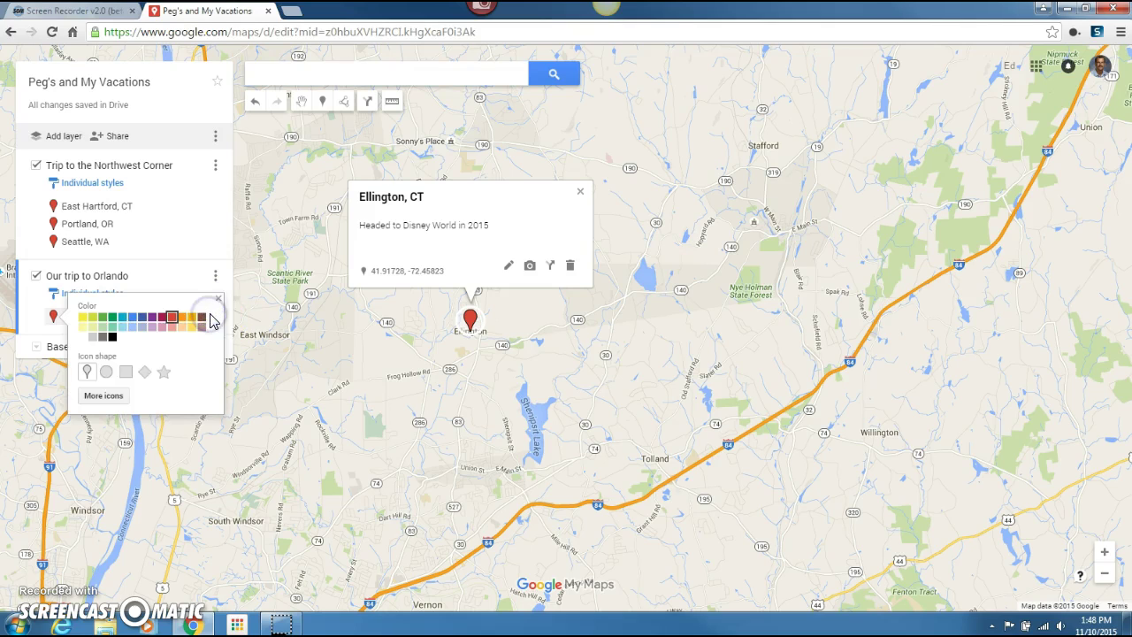
{"action": "left_click", "coordinate": [131, 321]}
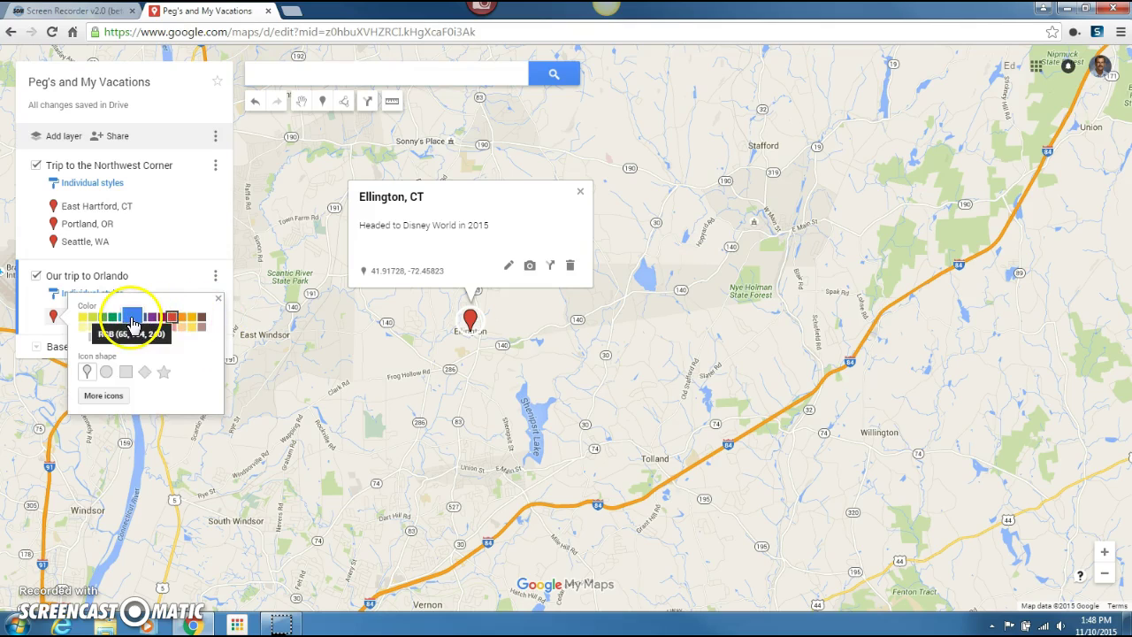
{"action": "left_click", "coordinate": [163, 372]}
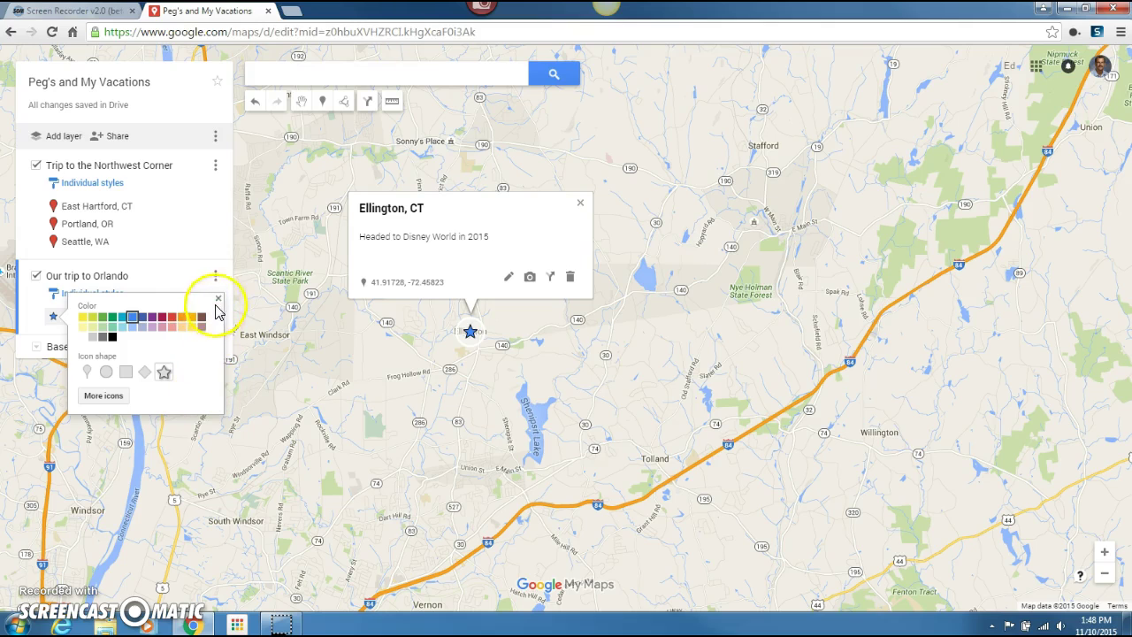
{"action": "left_click", "coordinate": [184, 257]}
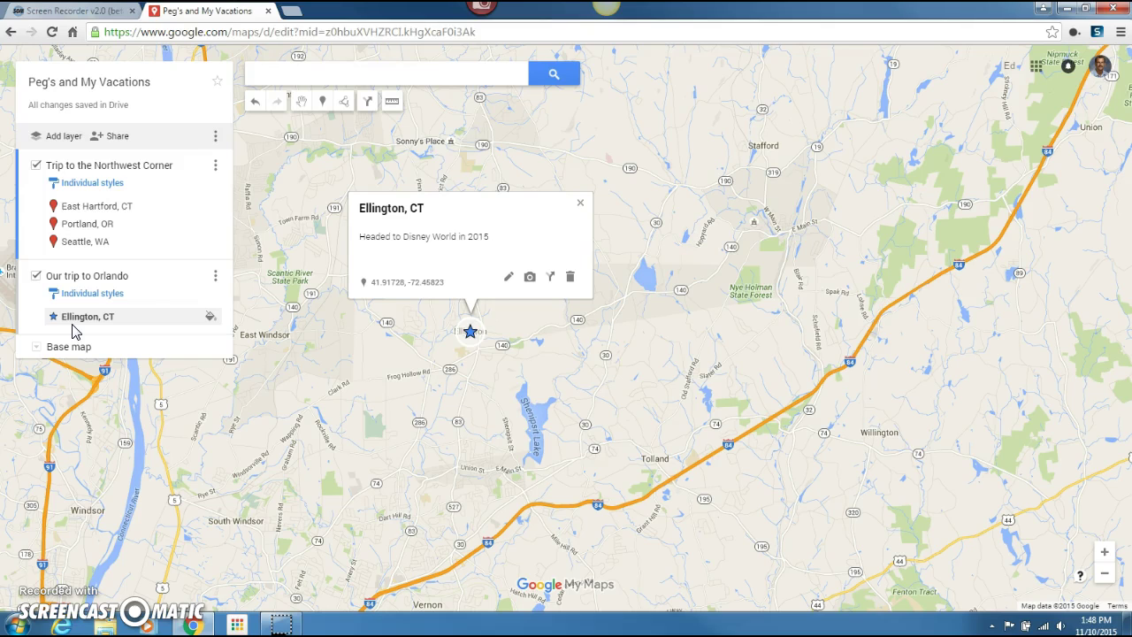
- Search for Orlando, FL and add it to the map as a pin
{"action": "left_click", "coordinate": [274, 74]}
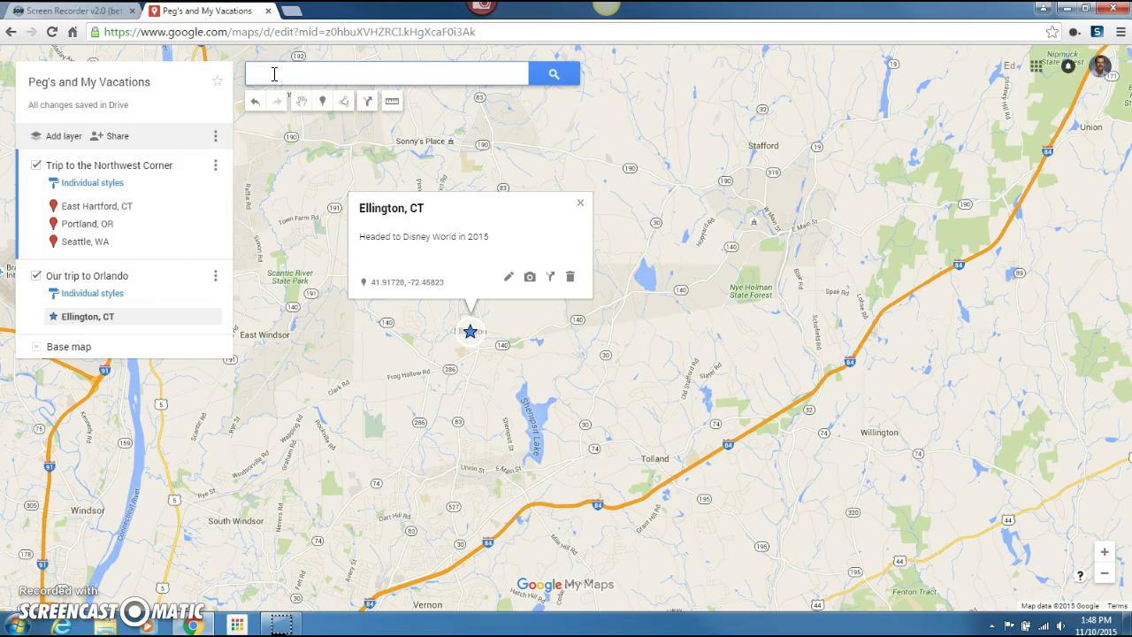
{"action": "type", "text": "orlando"}
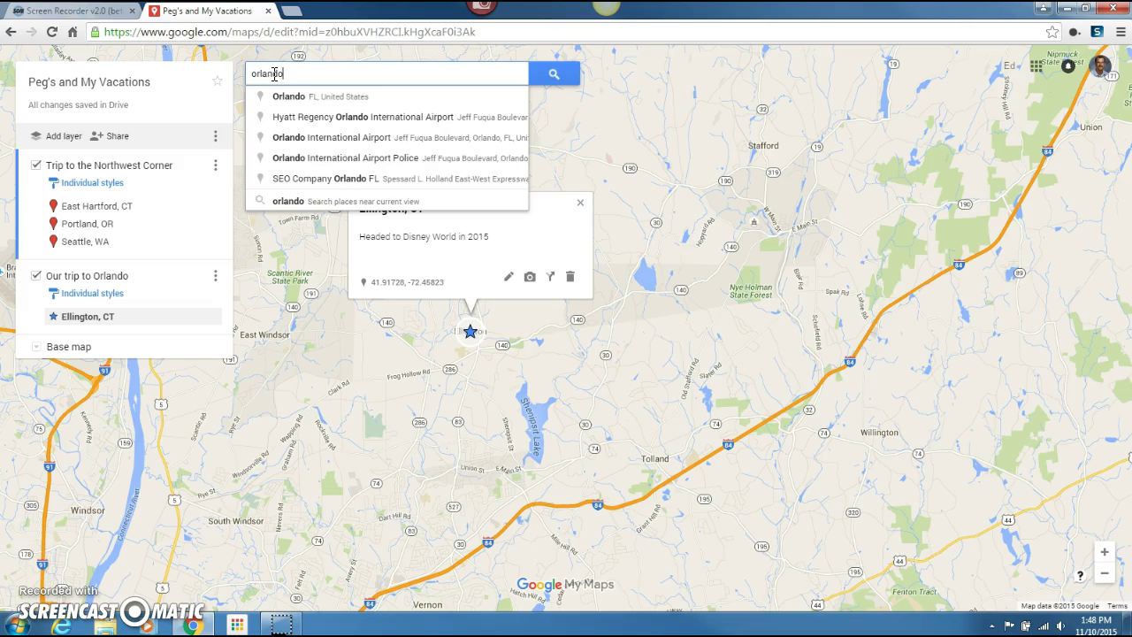
{"action": "left_click", "coordinate": [300, 96]}
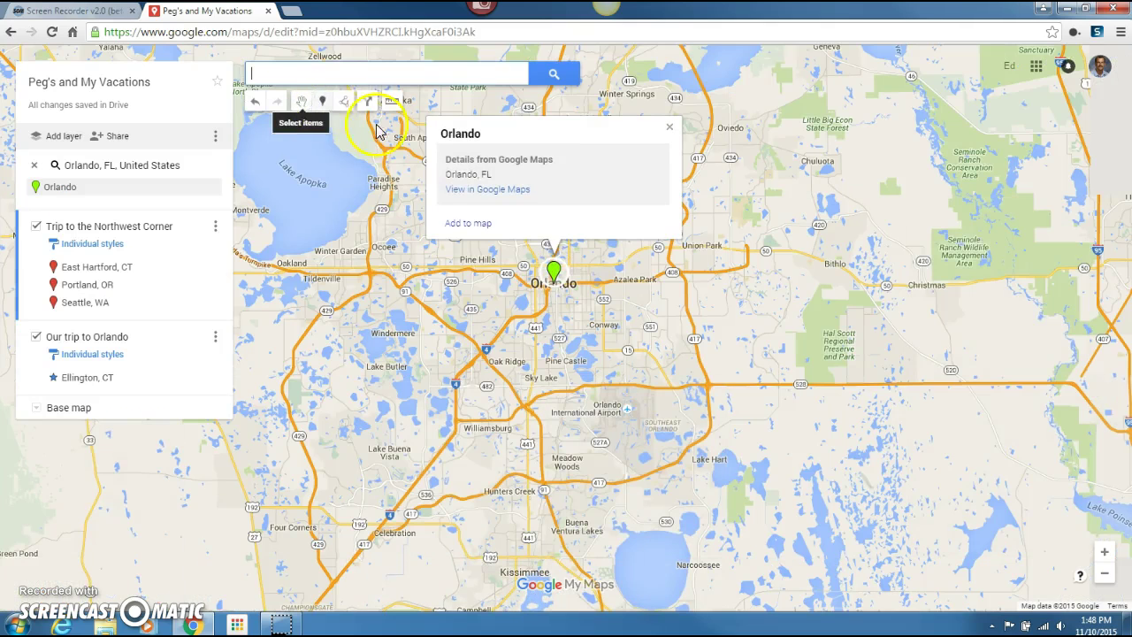
{"action": "left_click", "coordinate": [468, 223]}
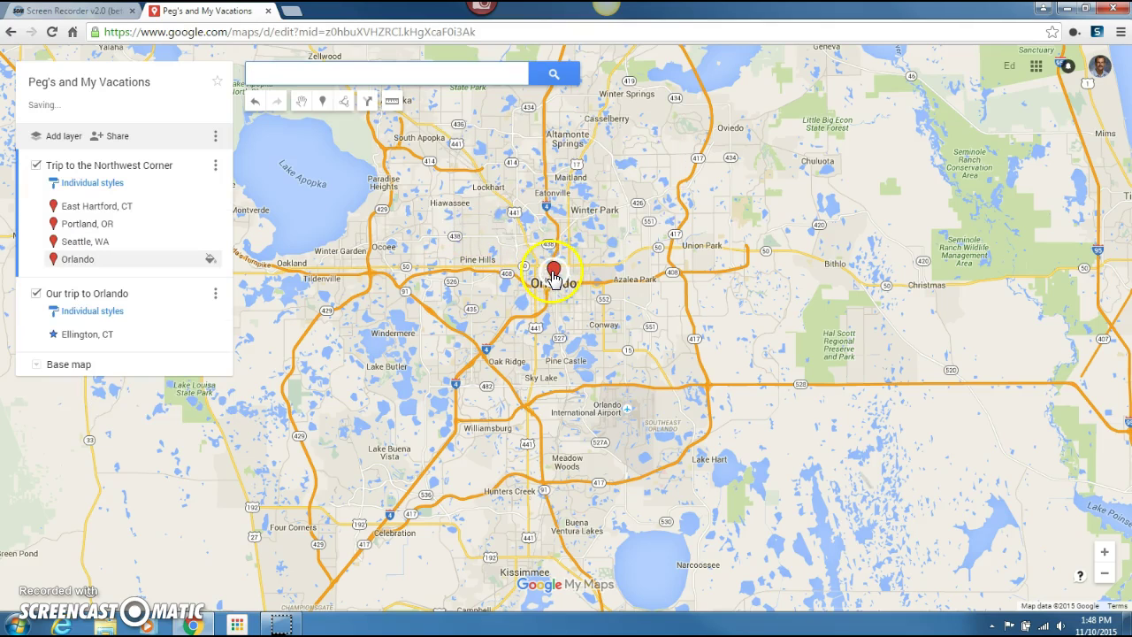
- Remove Google's place details from the Orlando pin and retitle it 'Orlando, FL'
{"action": "left_click", "coordinate": [553, 272]}
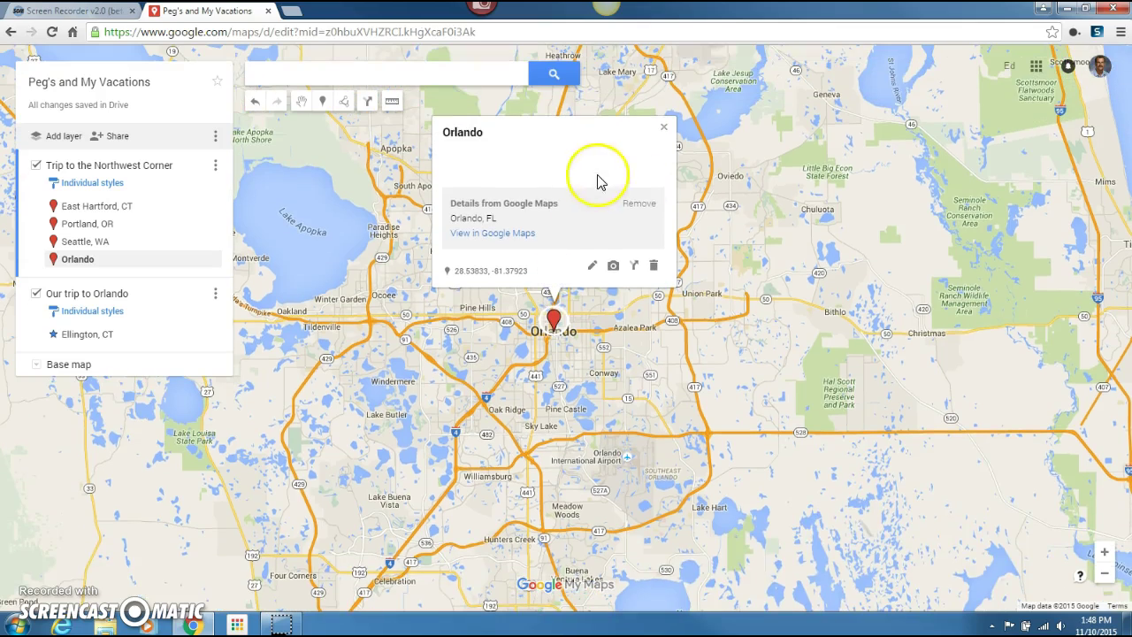
{"action": "left_click", "coordinate": [640, 206]}
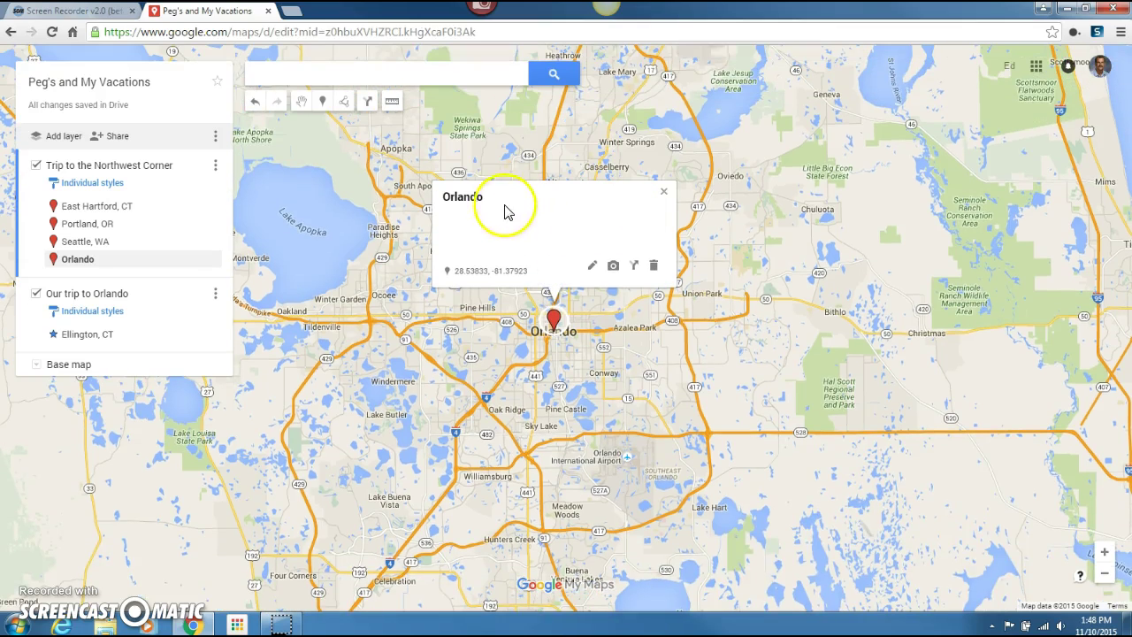
{"action": "left_click", "coordinate": [592, 265]}
{"action": "left_click", "coordinate": [515, 197]}
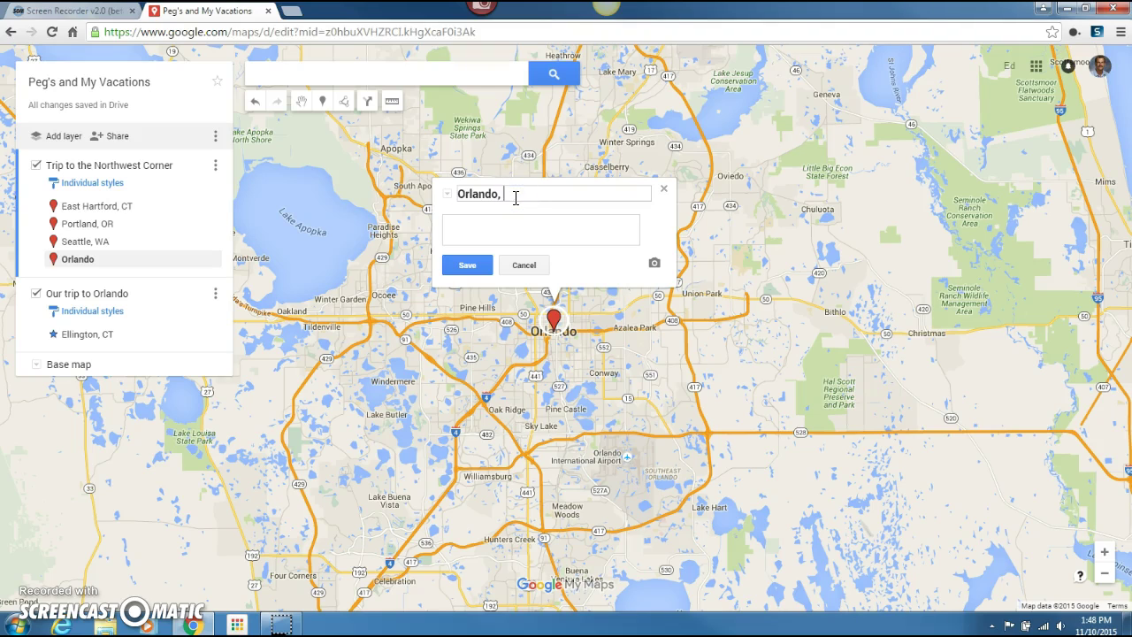
{"action": "type", "text": ", FL"}
{"action": "left_click", "coordinate": [480, 221]}
- Attach a Disney castle photo from a 'disney world' image search to the Orlando pin and save
{"action": "left_click", "coordinate": [655, 262]}
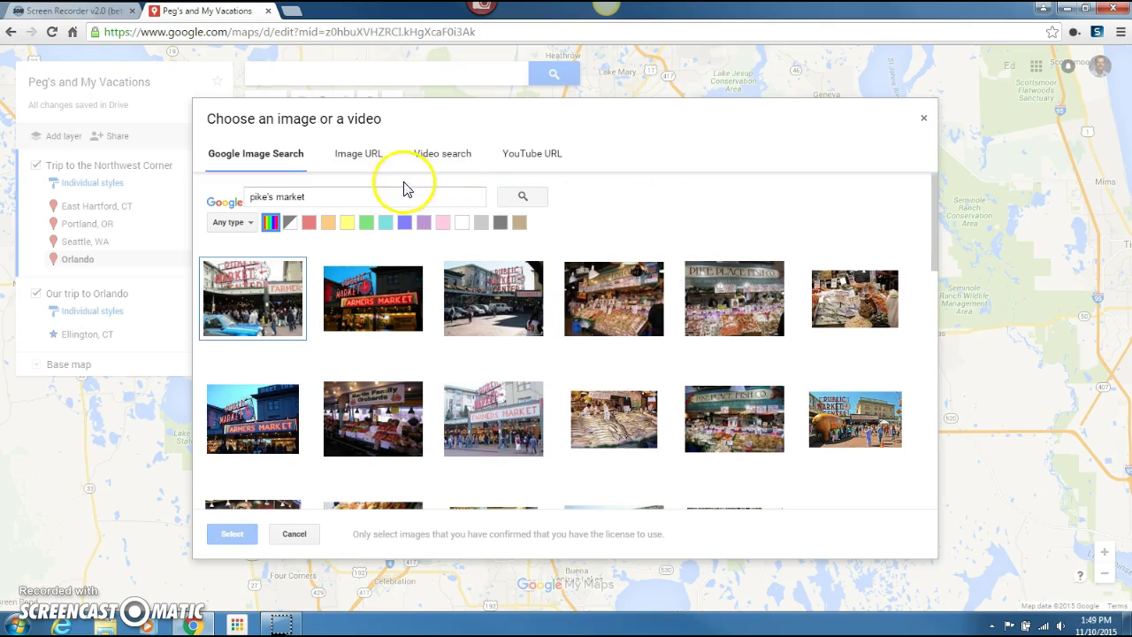
{"action": "left_click_drag", "start_coordinate": [346, 192], "coordinate": [246, 196]}
{"action": "type", "text": "disney world"}
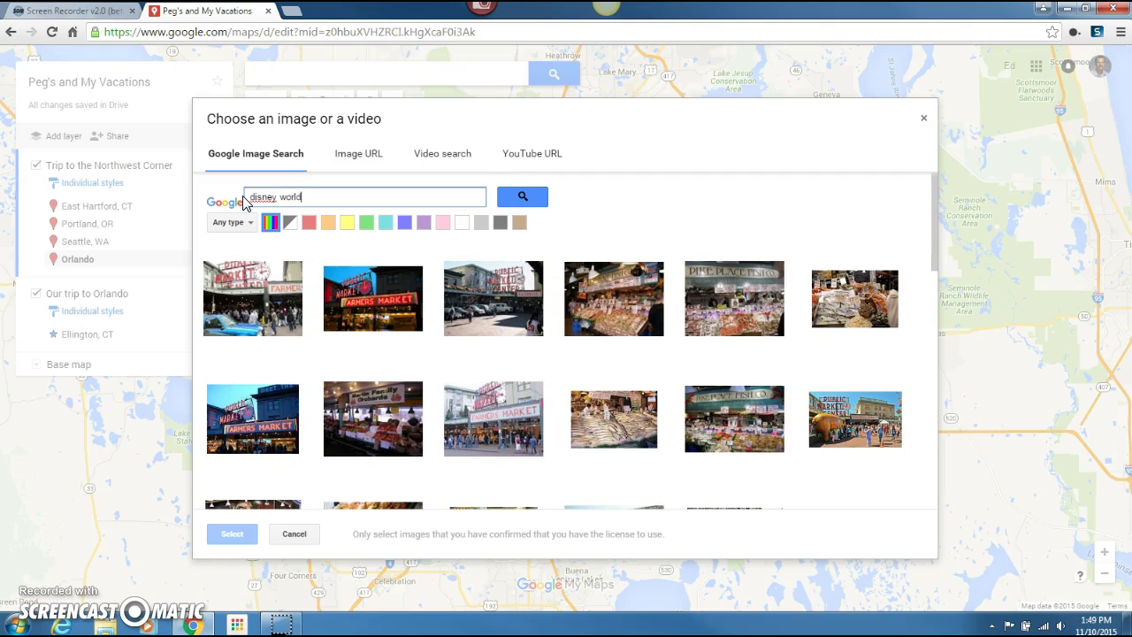
{"action": "key", "text": "Return"}
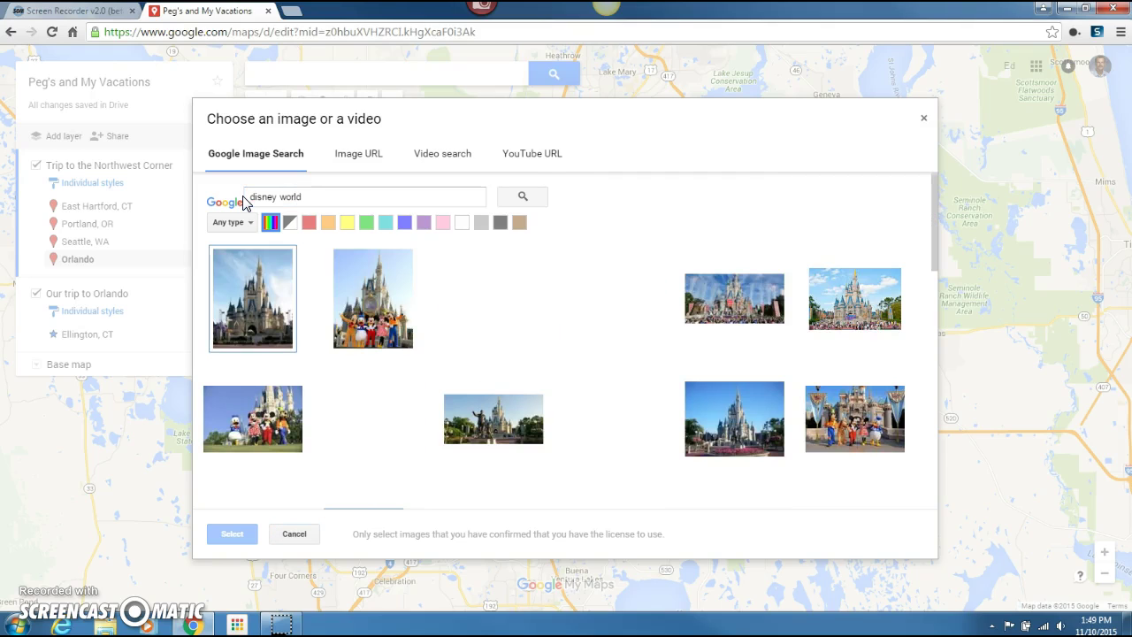
{"action": "left_click", "coordinate": [370, 320]}
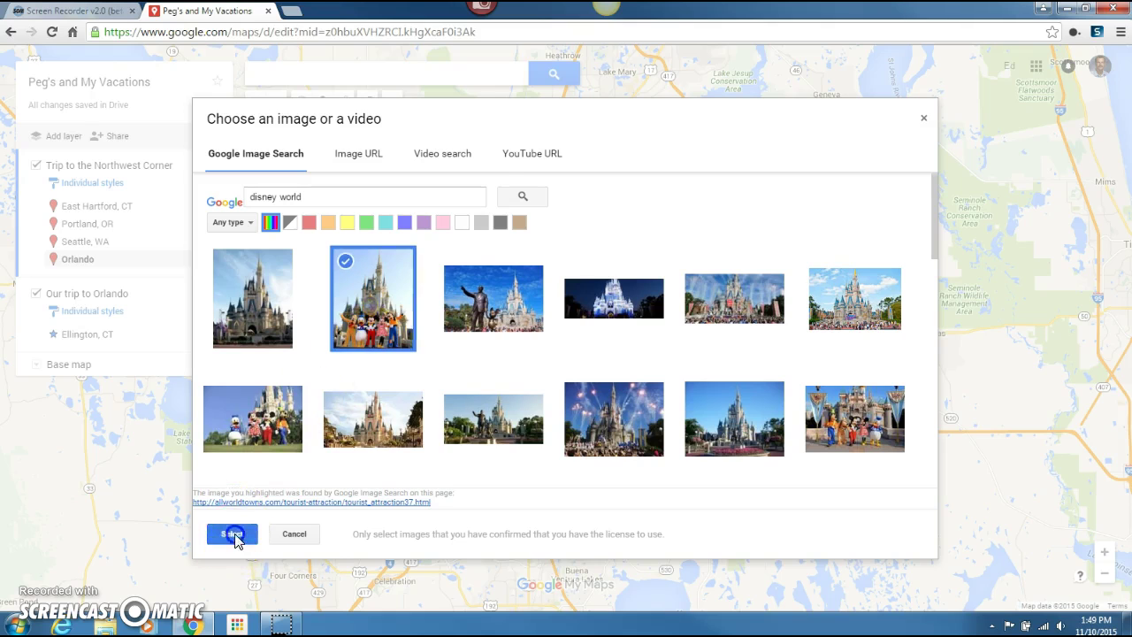
{"action": "left_click", "coordinate": [230, 464]}
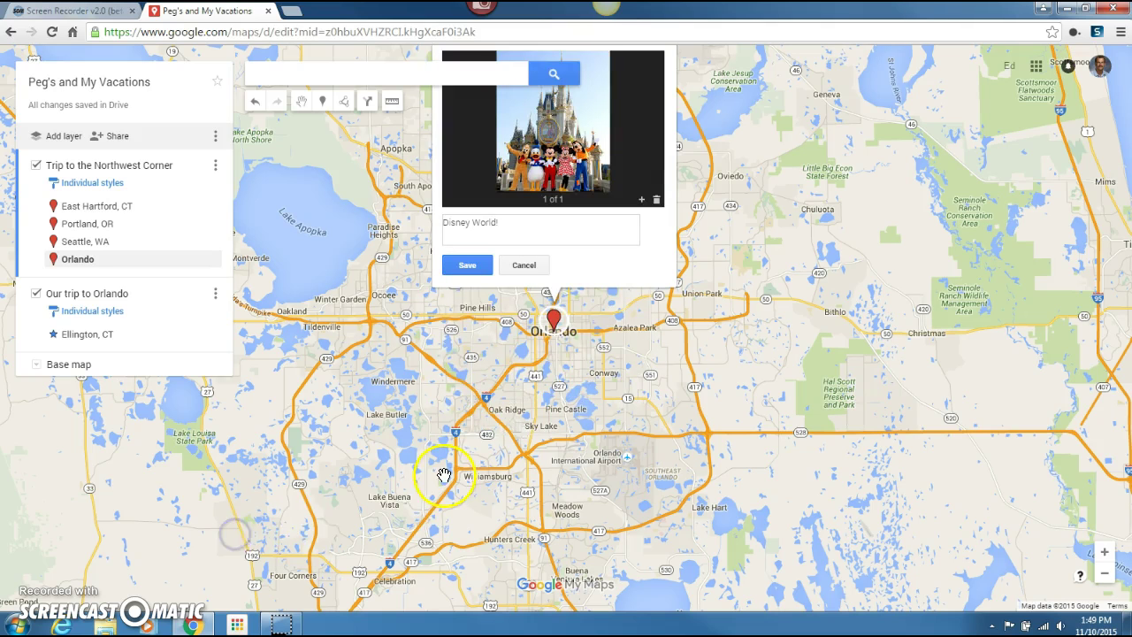
{"action": "left_click", "coordinate": [466, 264]}
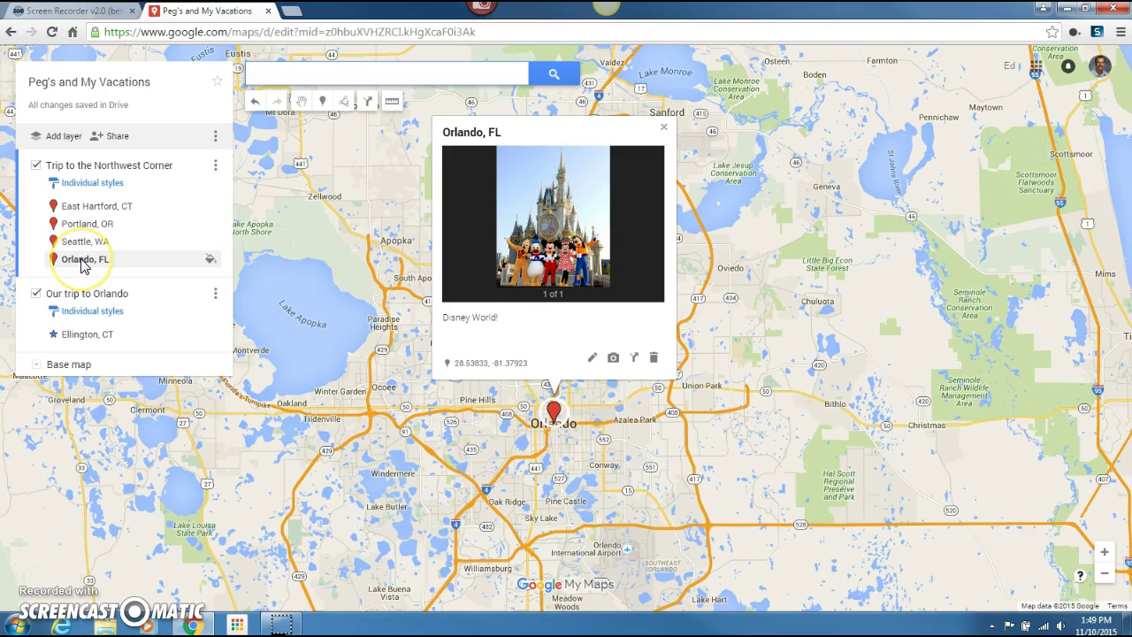
- Move Orlando, FL into the Our trip to Orlando layer and style it as a blue star
{"action": "left_click_drag", "start_coordinate": [81, 266], "coordinate": [85, 332]}
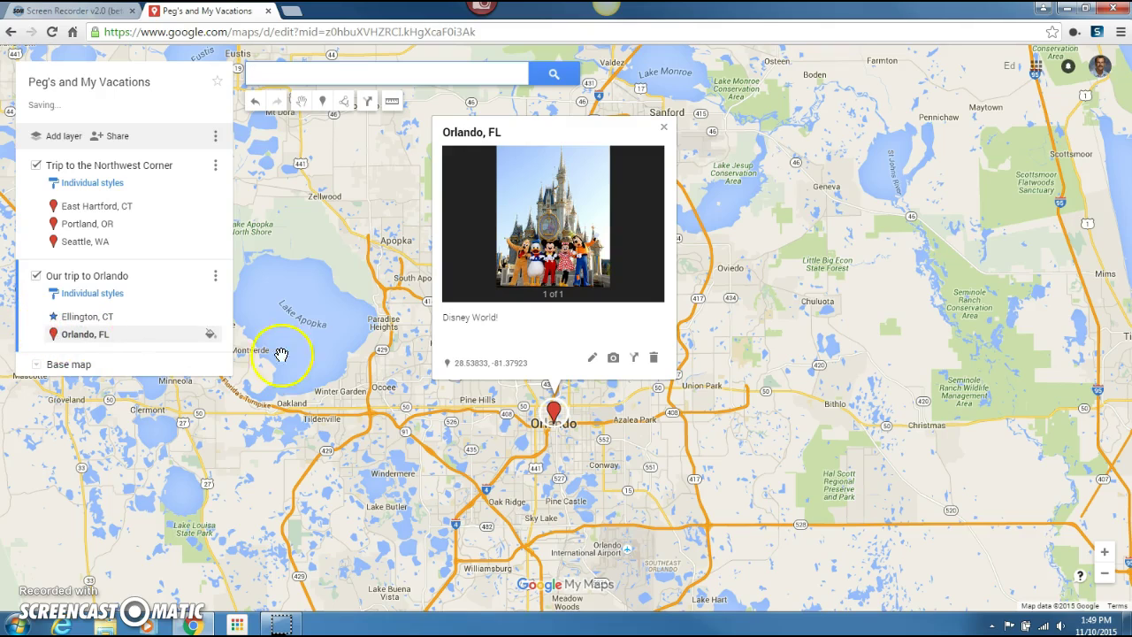
{"action": "left_click", "coordinate": [211, 337]}
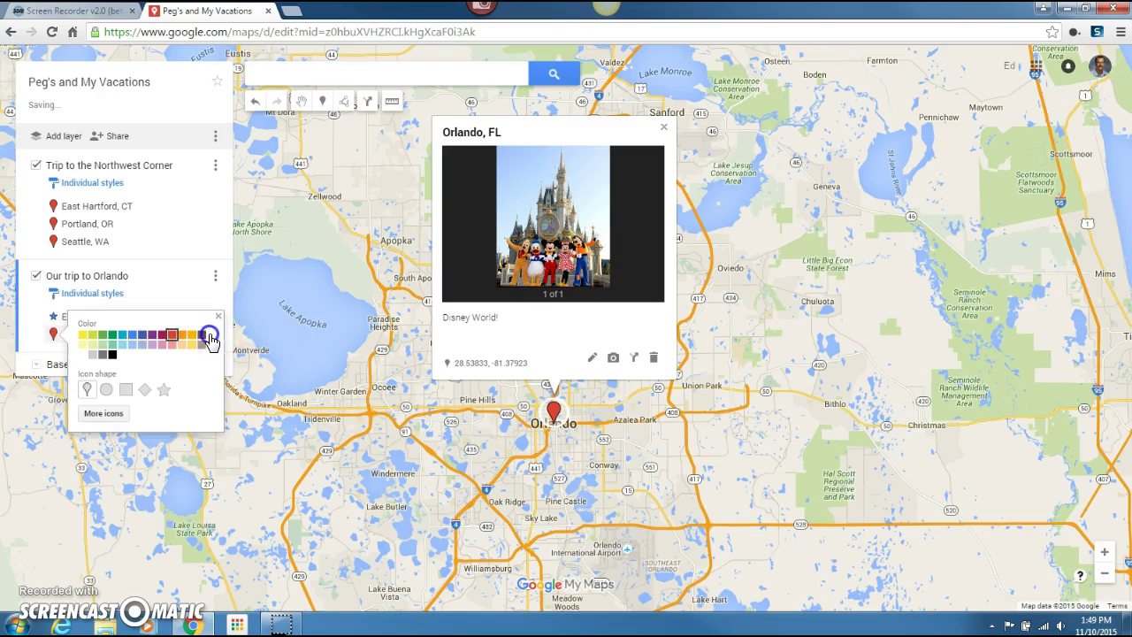
{"action": "left_click", "coordinate": [132, 335]}
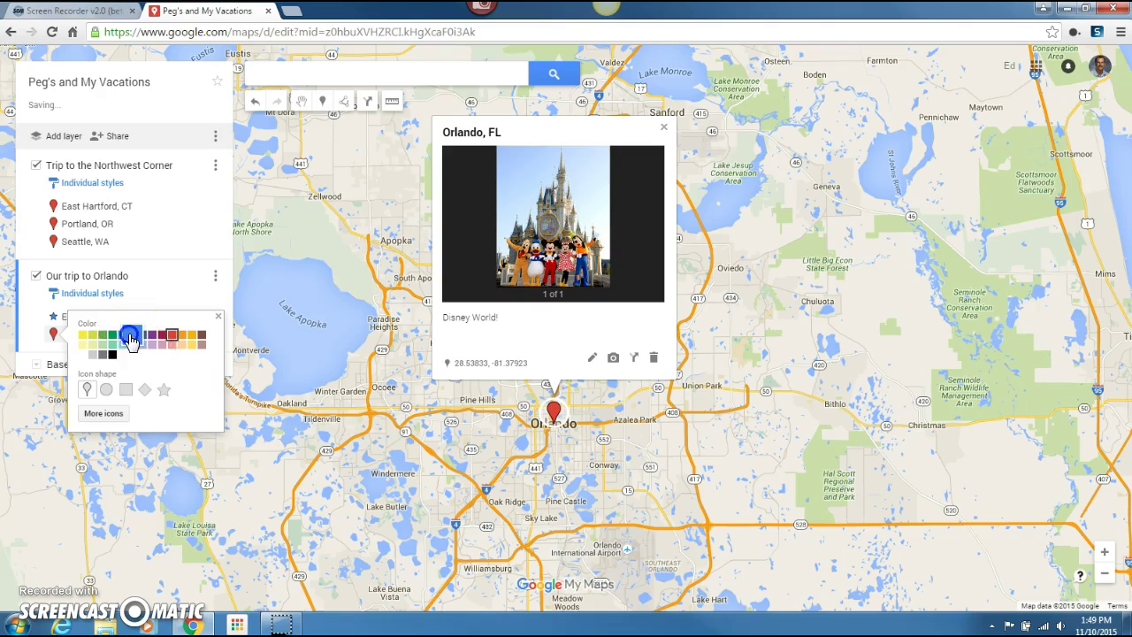
{"action": "left_click", "coordinate": [165, 392]}
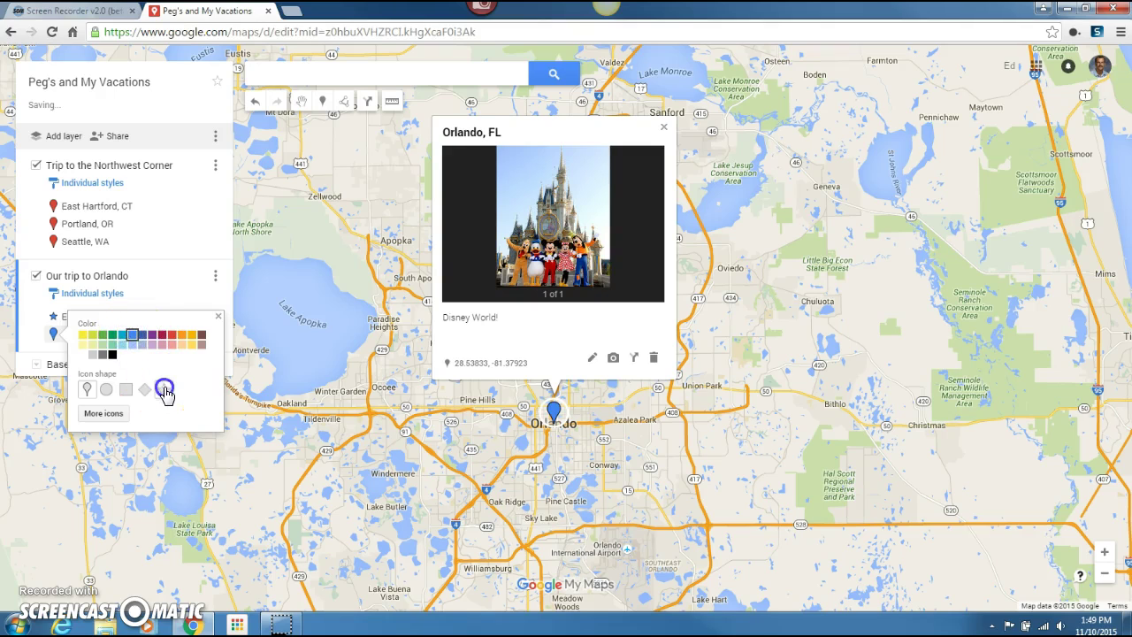
{"action": "left_click", "coordinate": [168, 290]}
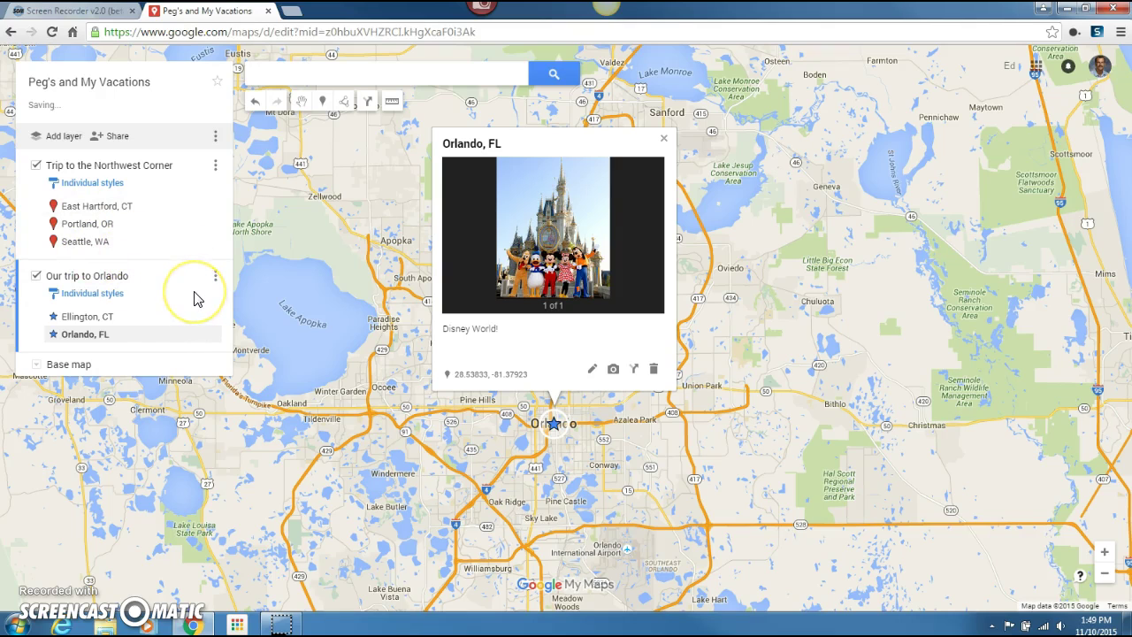
- Change the map's sharing to 'On - Anyone with the link' and save
{"action": "left_click", "coordinate": [117, 139]}
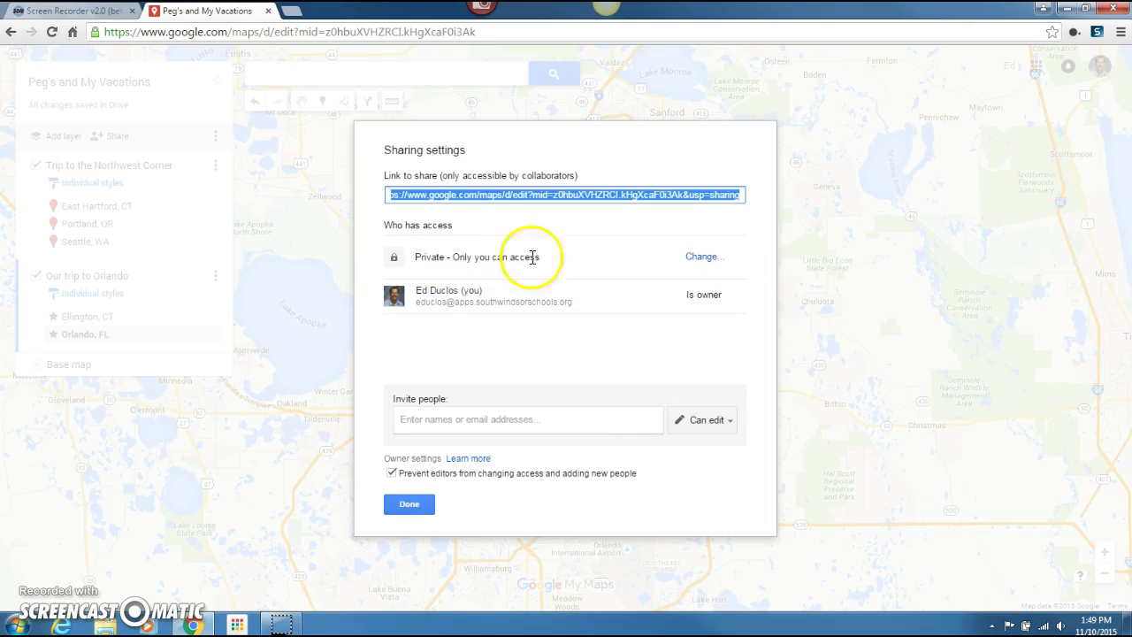
{"action": "left_click", "coordinate": [703, 258]}
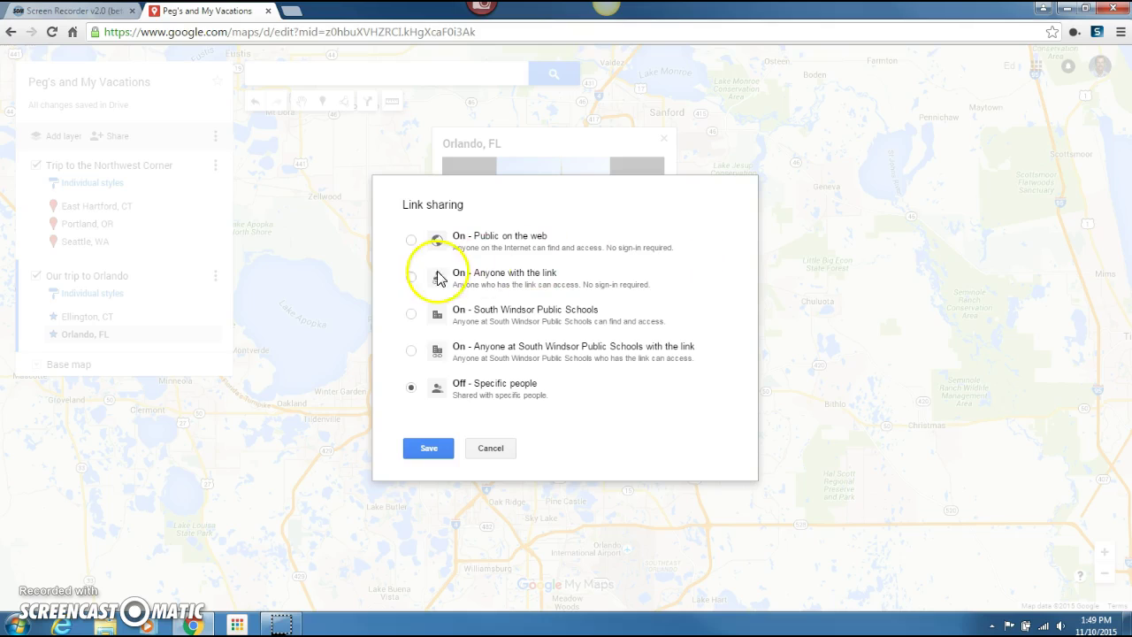
{"action": "left_click", "coordinate": [414, 277]}
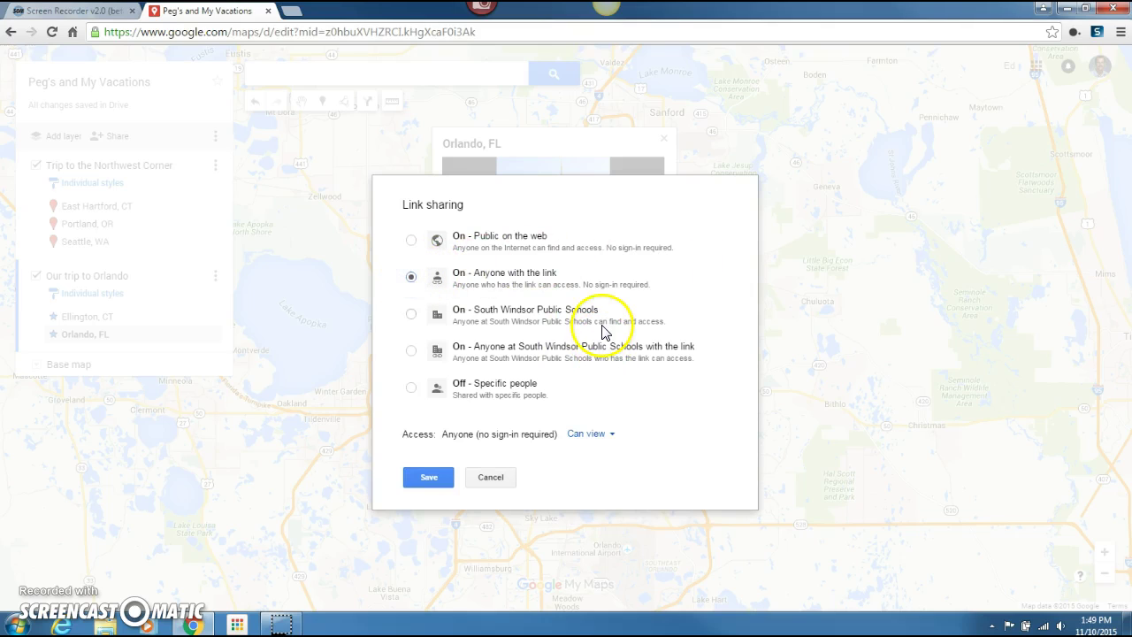
{"action": "left_click", "coordinate": [428, 477]}
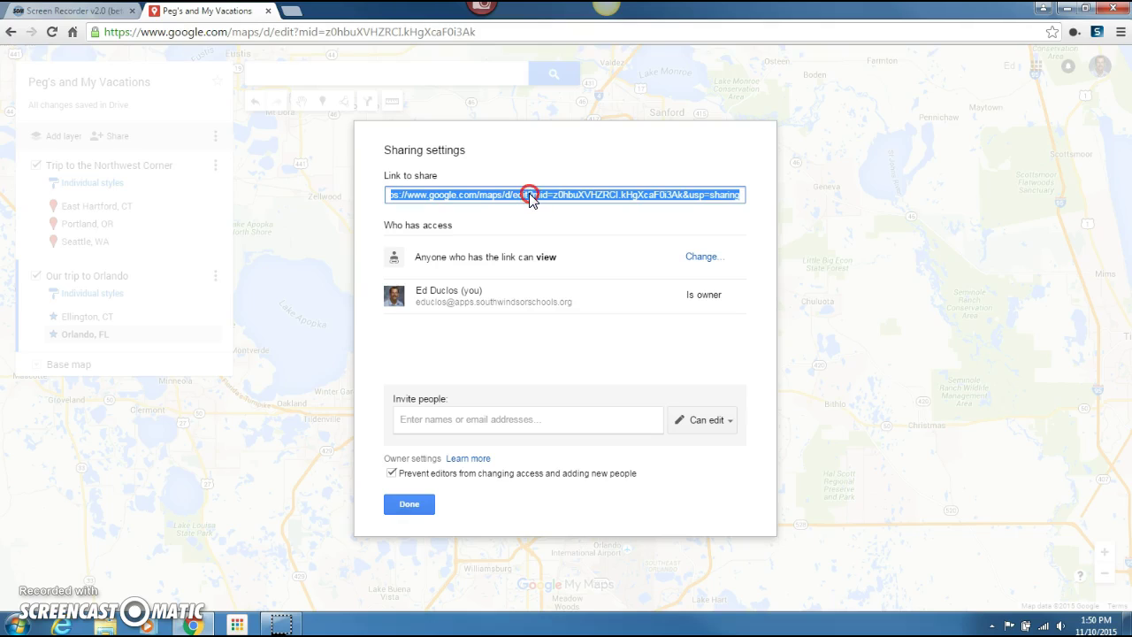
- Copy the map's share link and close the sharing settings
{"action": "right_click", "coordinate": [529, 196]}
{"action": "left_click", "coordinate": [564, 210]}
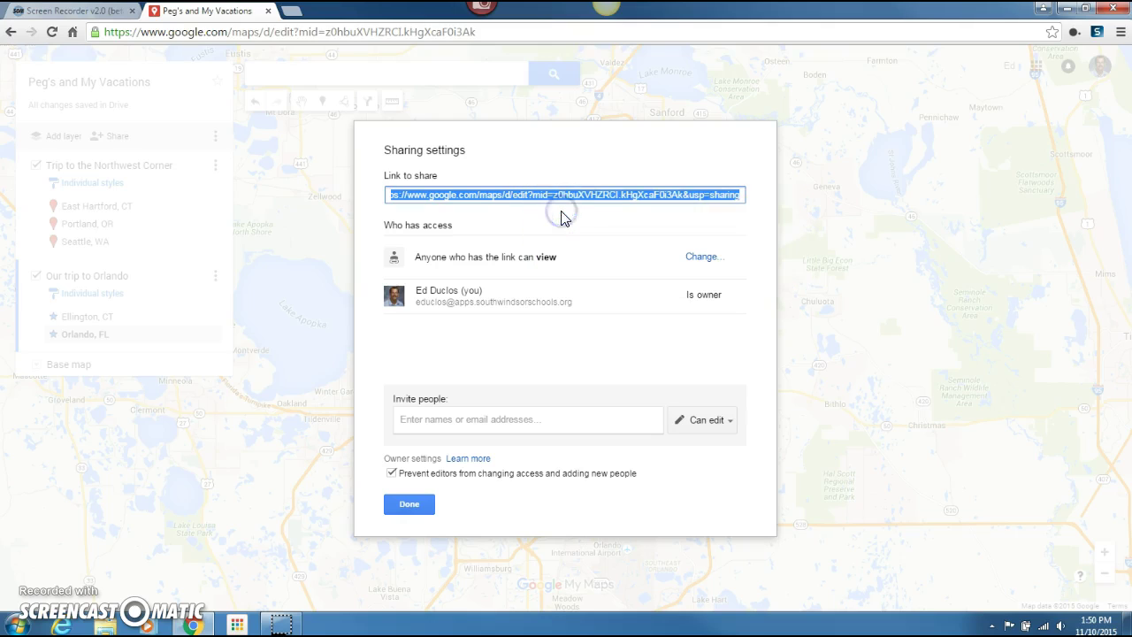
{"action": "left_click", "coordinate": [410, 505]}
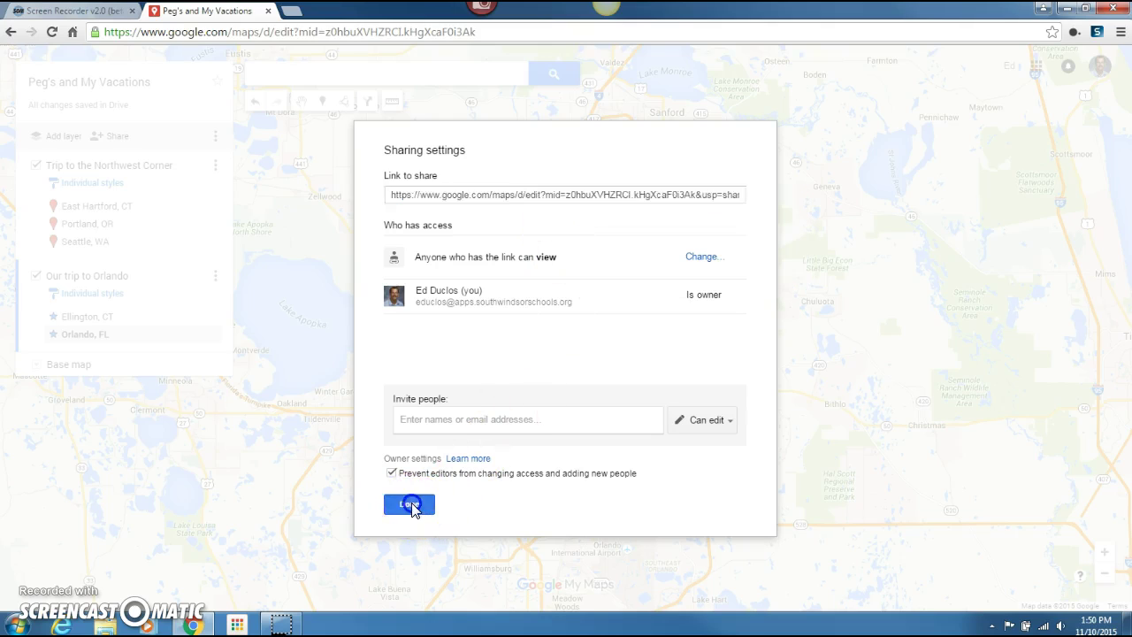
{"action": "left_click", "coordinate": [385, 435]}
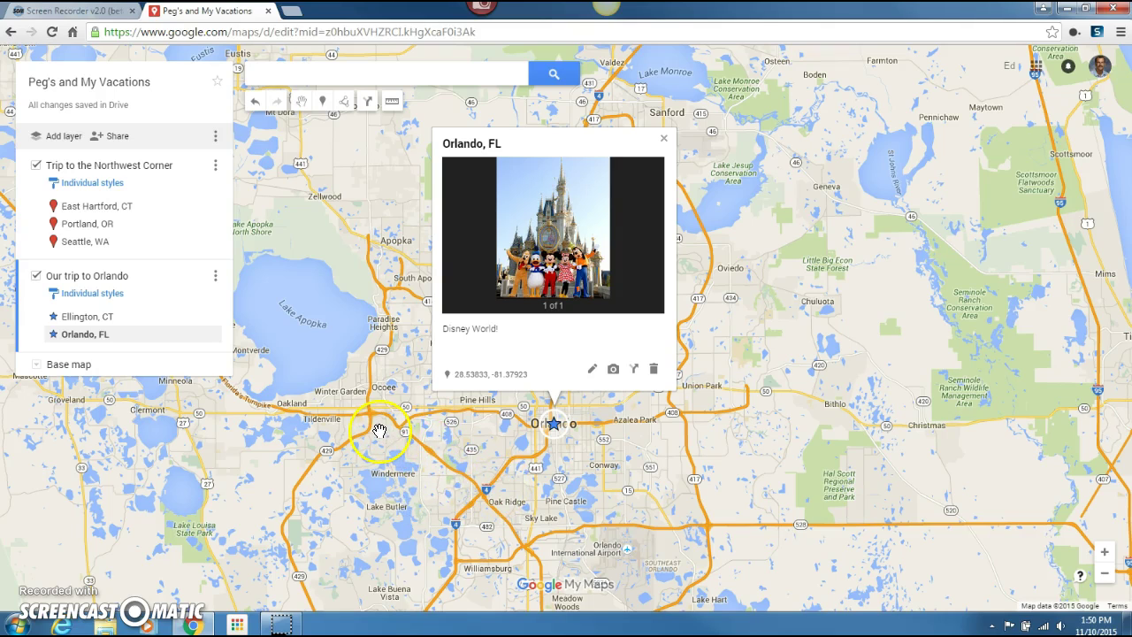